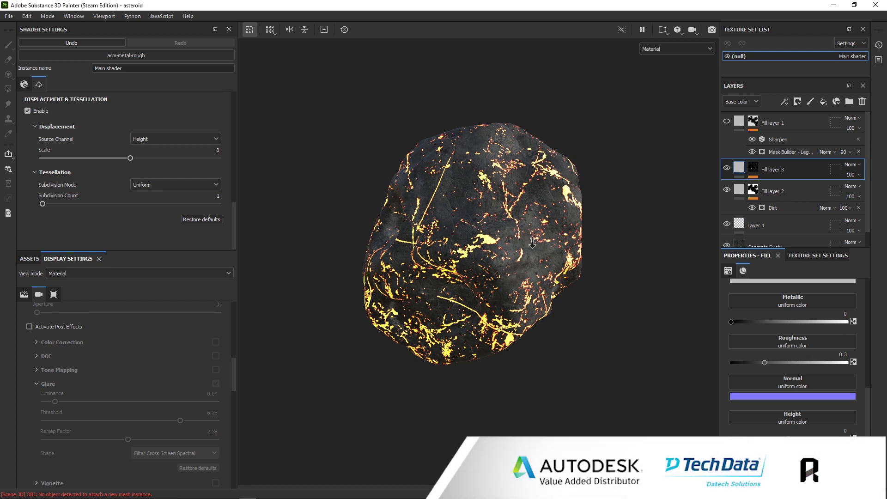
Orbit the asteroid and hide Fill layer 3 so only the dark rock remains.
{"action": "mouse_move", "coordinate": [669, 297]}
{"action": "left_mouse_down", "text": "alt"}
{"action": "mouse_move", "coordinate": [555, 252]}
{"action": "mouse_move", "coordinate": [540, 235]}
{"action": "left_mouse_up", "text": "alt"}
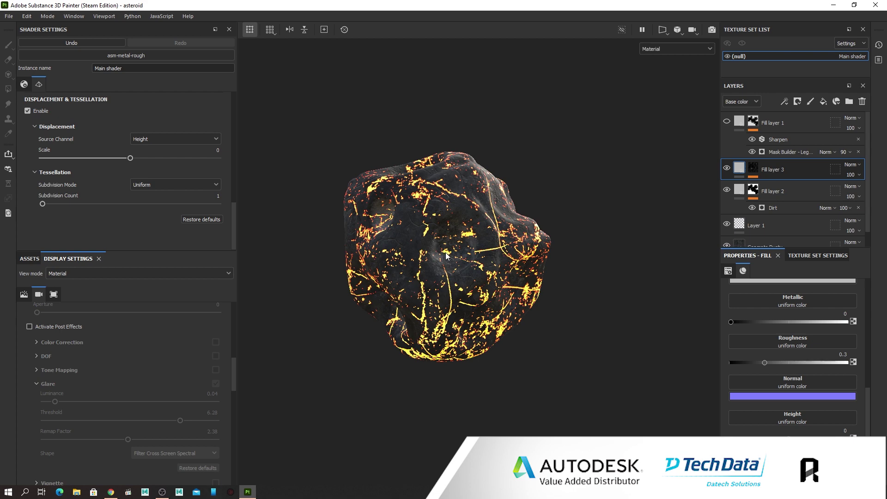
{"action": "left_click_drag", "start_coordinate": [447, 254], "coordinate": [501, 193], "text": "alt"}
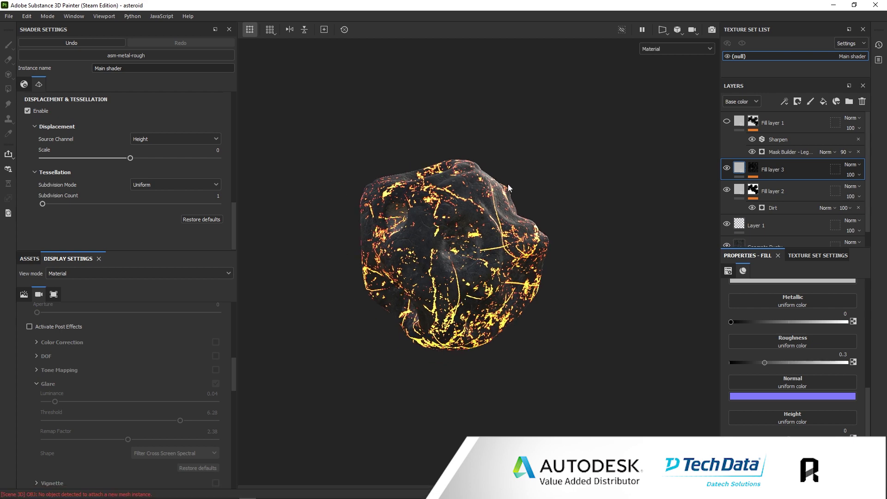
{"action": "left_click", "coordinate": [727, 169]}
{"action": "scroll", "coordinate": [734, 227], "scroll_direction": "down", "scroll_amount": 1}
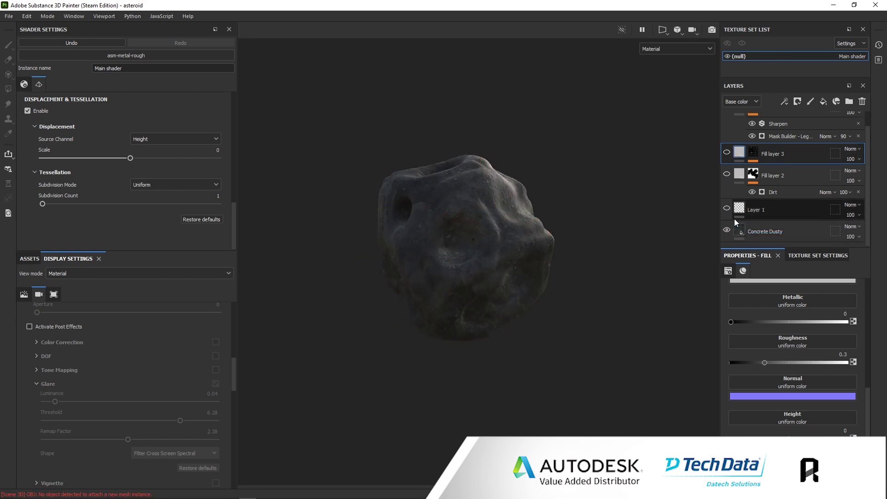
{"action": "left_click", "coordinate": [727, 230]}
{"action": "mouse_move", "coordinate": [579, 252]}
{"action": "left_mouse_down", "text": "alt"}
{"action": "mouse_move", "coordinate": [603, 245]}
{"action": "mouse_move", "coordinate": [438, 239]}
{"action": "mouse_move", "coordinate": [507, 234]}
{"action": "mouse_move", "coordinate": [465, 251]}
{"action": "mouse_move", "coordinate": [623, 271]}
{"action": "left_mouse_up", "text": "alt"}
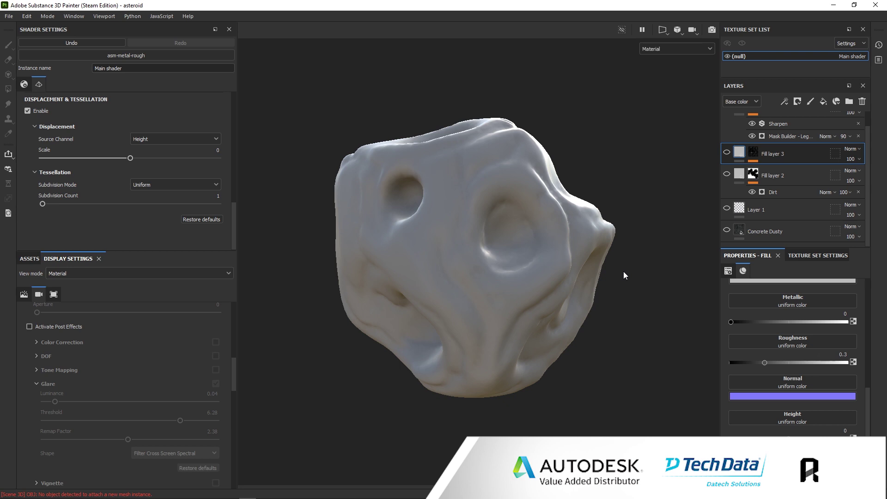
{"action": "left_click_drag", "start_coordinate": [606, 267], "coordinate": [538, 277], "text": "alt"}
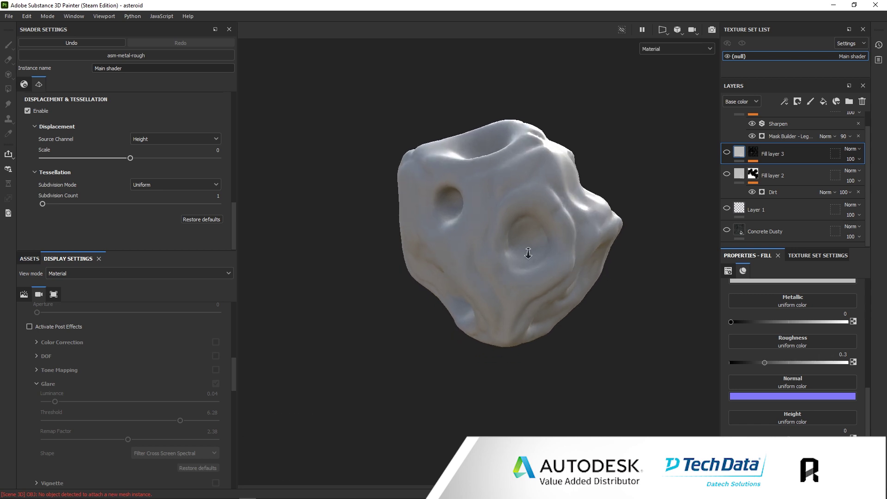
{"action": "left_click_drag", "start_coordinate": [570, 251], "coordinate": [603, 257], "text": "alt"}
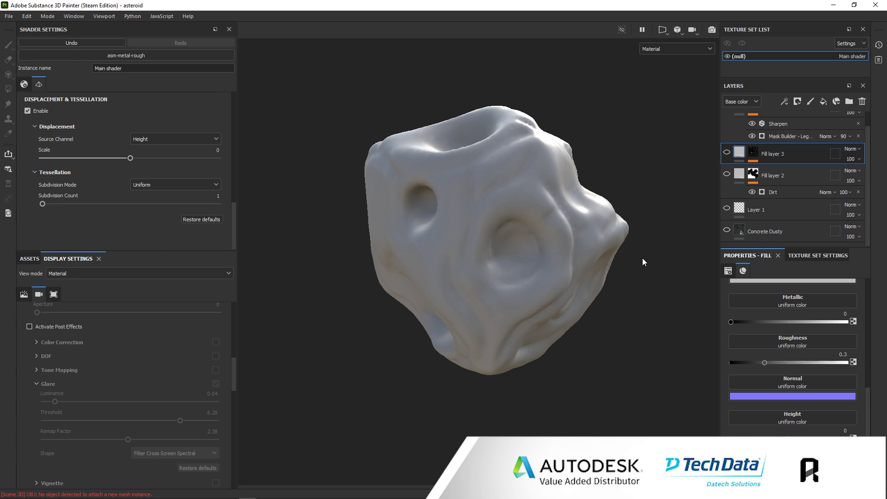
Turn the Concrete Dusty layer back on and select it for editing.
{"action": "left_click", "coordinate": [727, 231]}
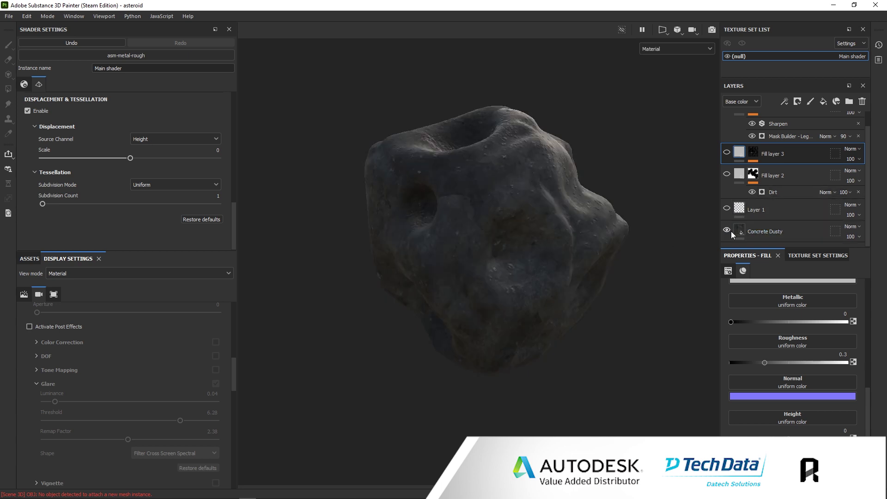
{"action": "mouse_move", "coordinate": [655, 204]}
{"action": "left_mouse_down", "text": "alt"}
{"action": "mouse_move", "coordinate": [671, 206]}
{"action": "mouse_move", "coordinate": [515, 183]}
{"action": "left_mouse_up", "text": "alt"}
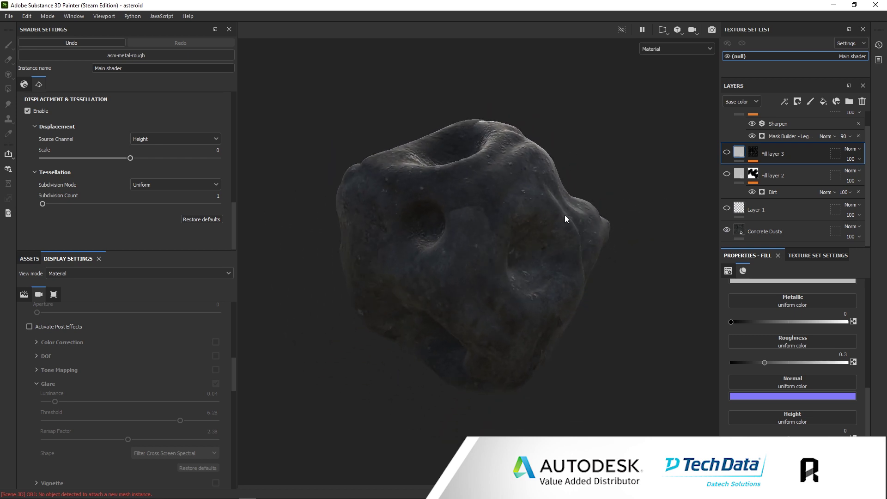
{"action": "left_click", "coordinate": [29, 258]}
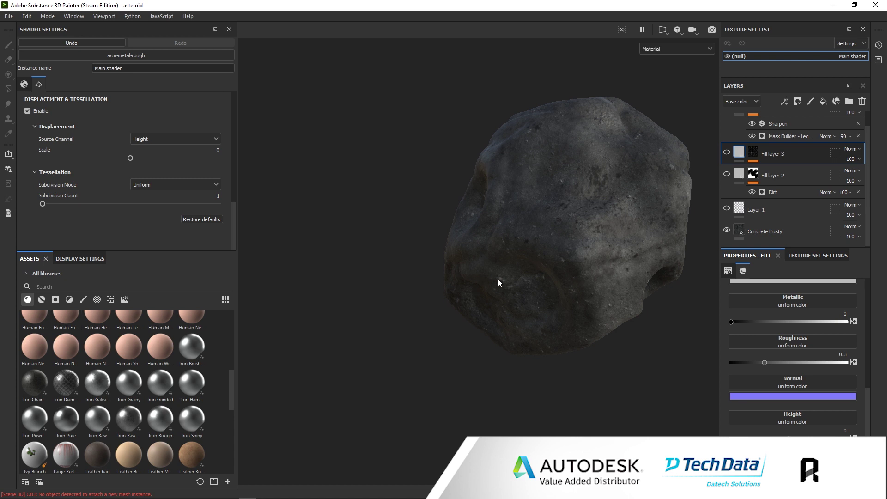
{"action": "left_click_drag", "start_coordinate": [544, 267], "coordinate": [603, 290], "text": "alt"}
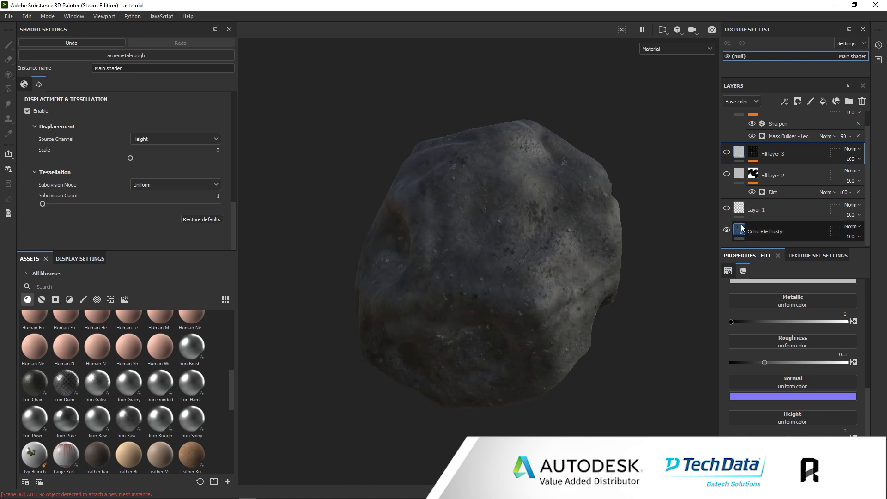
{"action": "left_click", "coordinate": [753, 232]}
Retint Concrete Dusty to hue 0.51, luminosity 0.3 and saturation 0.41.
{"action": "mouse_move", "coordinate": [810, 400]}
{"action": "left_mouse_down"}
{"action": "mouse_move", "coordinate": [760, 397]}
{"action": "mouse_move", "coordinate": [819, 403]}
{"action": "mouse_move", "coordinate": [789, 417]}
{"action": "left_mouse_up"}
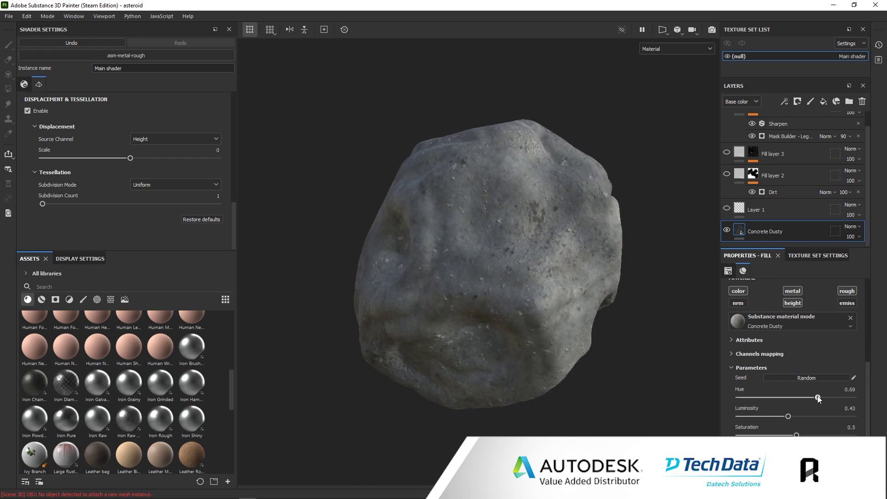
{"action": "left_click_drag", "start_coordinate": [781, 401], "coordinate": [809, 403]}
{"action": "mouse_move", "coordinate": [796, 435]}
{"action": "left_mouse_down"}
{"action": "mouse_move", "coordinate": [835, 435]}
{"action": "mouse_move", "coordinate": [786, 435]}
{"action": "left_mouse_up"}
{"action": "mouse_move", "coordinate": [819, 397]}
{"action": "left_mouse_down"}
{"action": "mouse_move", "coordinate": [768, 398]}
{"action": "mouse_move", "coordinate": [789, 398]}
{"action": "mouse_move", "coordinate": [771, 416]}
{"action": "left_mouse_up"}
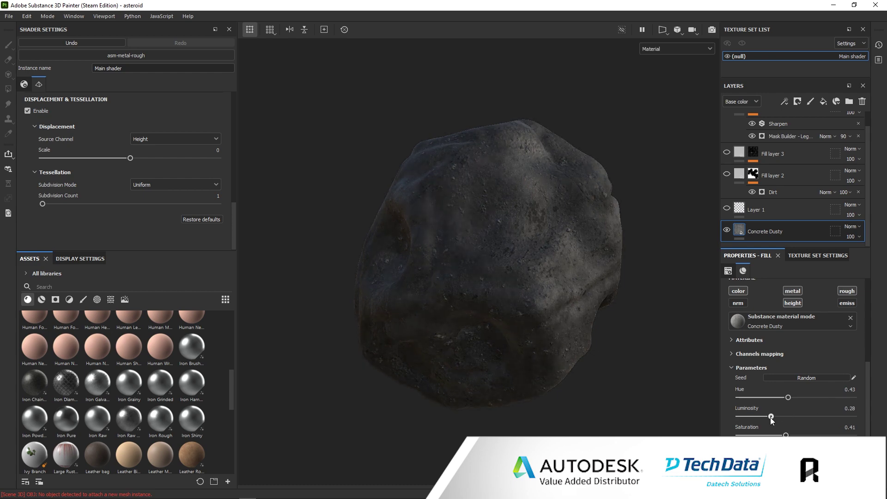
{"action": "left_click_drag", "start_coordinate": [761, 397], "coordinate": [798, 399]}
{"action": "left_click_drag", "start_coordinate": [670, 225], "coordinate": [519, 234], "text": "alt"}
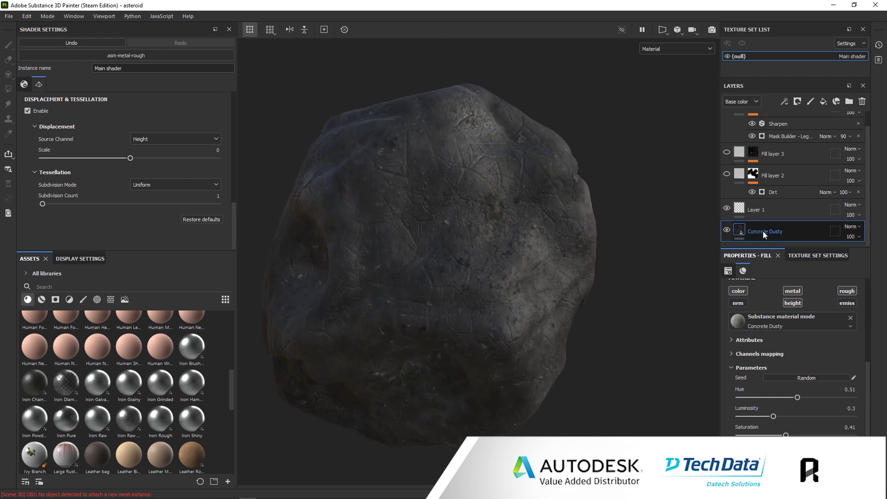
{"action": "left_click", "coordinate": [762, 209]}
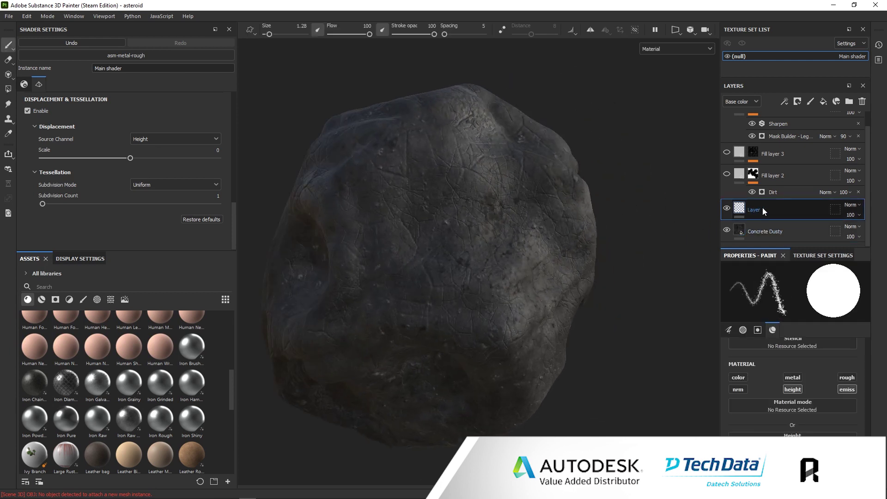
Show the layer stack's Height channel and push Layer 1's height strength to 100.
{"action": "left_click", "coordinate": [747, 102]}
{"action": "left_click", "coordinate": [737, 149]}
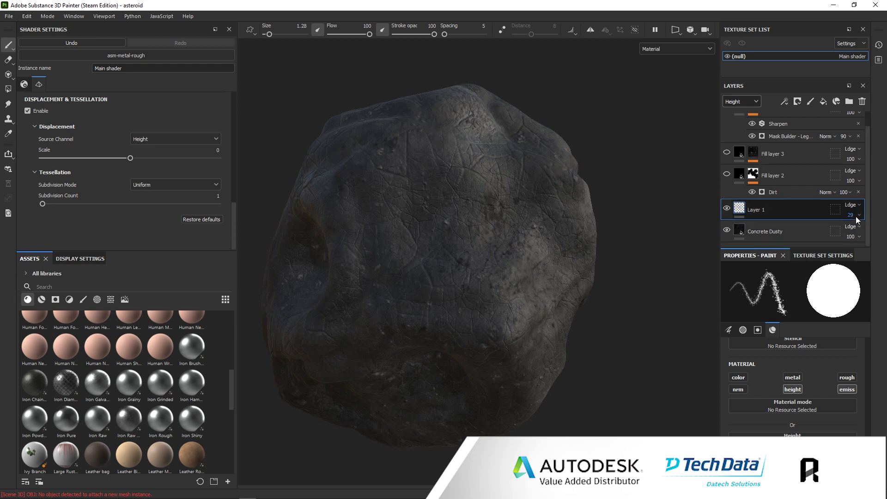
{"action": "mouse_move", "coordinate": [864, 226]}
{"action": "left_mouse_down"}
{"action": "mouse_move", "coordinate": [871, 243]}
{"action": "mouse_move", "coordinate": [880, 241]}
{"action": "left_mouse_up"}
{"action": "mouse_move", "coordinate": [416, 231]}
{"action": "left_mouse_down", "text": "alt"}
{"action": "mouse_move", "coordinate": [491, 229]}
{"action": "mouse_move", "coordinate": [529, 200]}
{"action": "left_mouse_up", "text": "alt"}
Bring Layer 1's height strength back down and settle it at 29.
{"action": "left_click", "coordinate": [857, 215]}
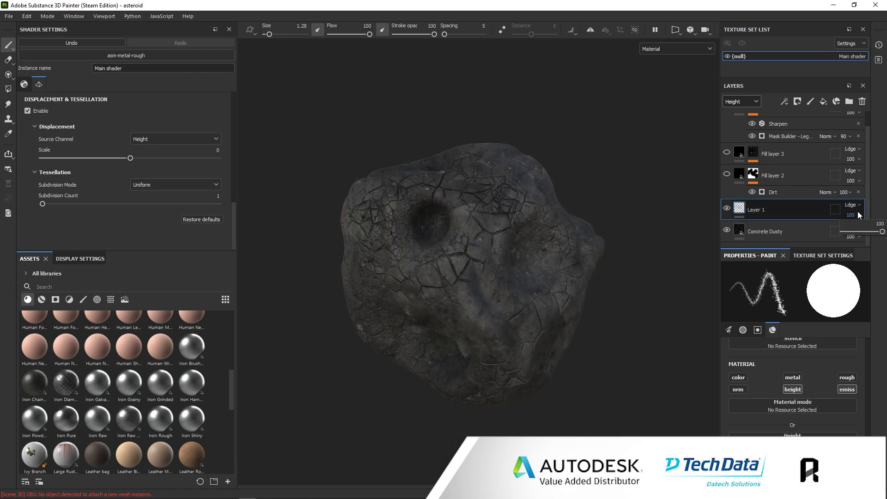
{"action": "left_click_drag", "start_coordinate": [881, 233], "coordinate": [853, 239]}
{"action": "mouse_move", "coordinate": [640, 237]}
{"action": "left_mouse_down", "text": "alt"}
{"action": "mouse_move", "coordinate": [547, 228]}
{"action": "mouse_move", "coordinate": [499, 251]}
{"action": "mouse_move", "coordinate": [627, 286]}
{"action": "mouse_move", "coordinate": [531, 233]}
{"action": "left_mouse_up", "text": "alt"}
{"action": "scroll", "coordinate": [627, 287], "scroll_direction": "up", "scroll_amount": 5}
{"action": "scroll", "coordinate": [530, 233], "scroll_direction": "down", "scroll_amount": 5}
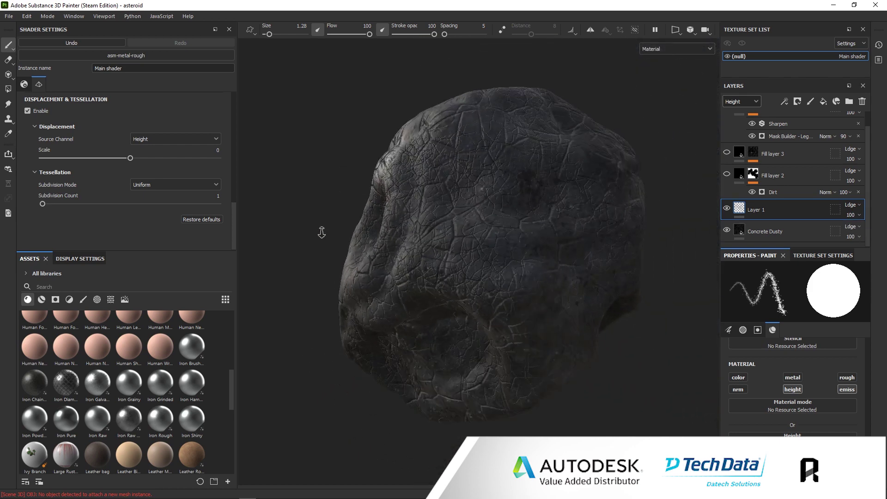
{"action": "left_click_drag", "start_coordinate": [317, 231], "coordinate": [379, 232], "text": "alt"}
{"action": "left_click", "coordinate": [849, 217]}
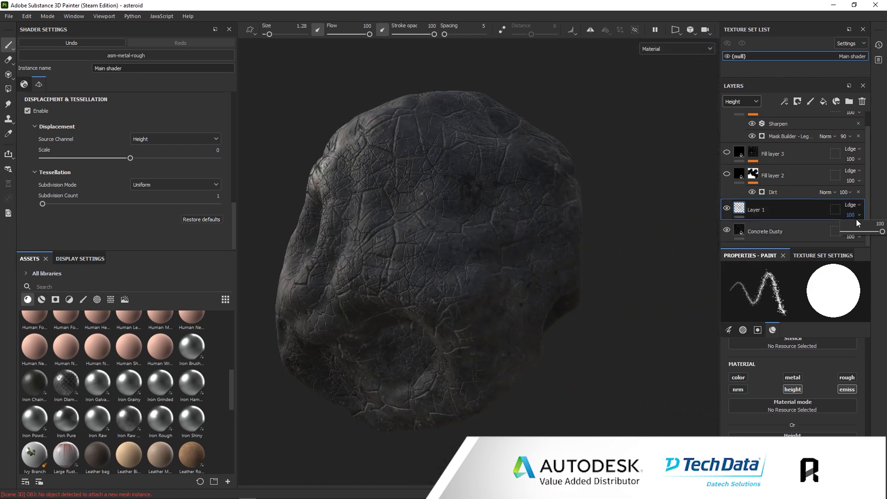
{"action": "mouse_move", "coordinate": [874, 232]}
{"action": "left_mouse_down"}
{"action": "mouse_move", "coordinate": [846, 232]}
{"action": "mouse_move", "coordinate": [856, 235]}
{"action": "left_mouse_up"}
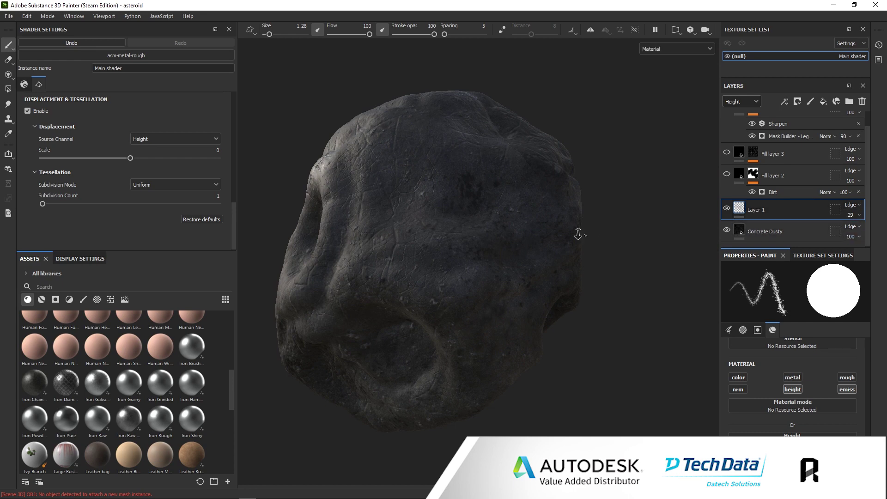
{"action": "mouse_move", "coordinate": [578, 231]}
{"action": "left_mouse_down", "text": "alt"}
{"action": "mouse_move", "coordinate": [517, 243]}
{"action": "mouse_move", "coordinate": [574, 222]}
{"action": "mouse_move", "coordinate": [492, 226]}
{"action": "mouse_move", "coordinate": [572, 216]}
{"action": "left_mouse_up", "text": "alt"}
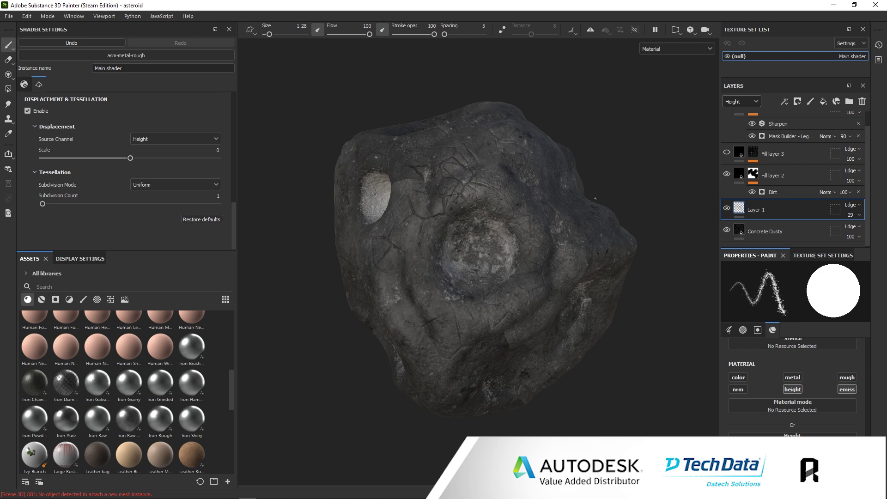
Select Fill layer 2's Dirt generator and set its Dirt Level to 0.36.
{"action": "left_click", "coordinate": [770, 192]}
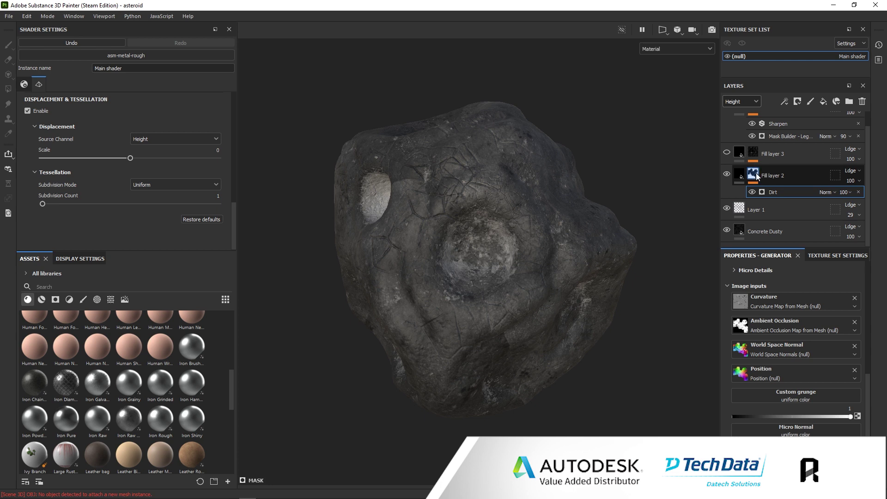
{"action": "left_click", "coordinate": [727, 174]}
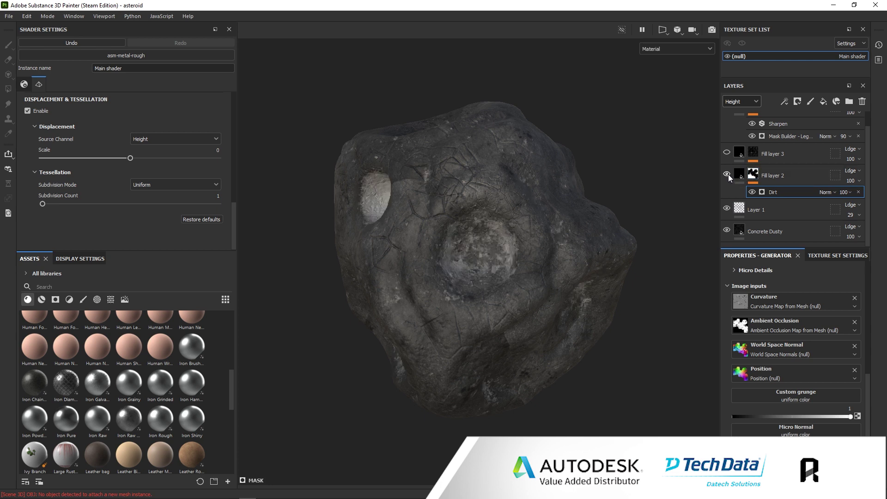
{"action": "scroll", "coordinate": [816, 390], "scroll_direction": "up", "scroll_amount": 2}
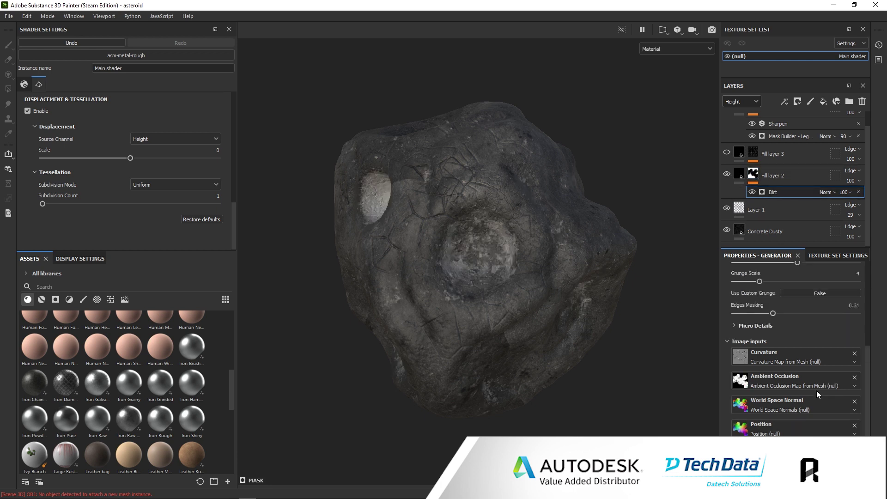
{"action": "scroll", "coordinate": [817, 390], "scroll_direction": "up", "scroll_amount": 3}
{"action": "scroll", "coordinate": [815, 387], "scroll_direction": "up", "scroll_amount": 2}
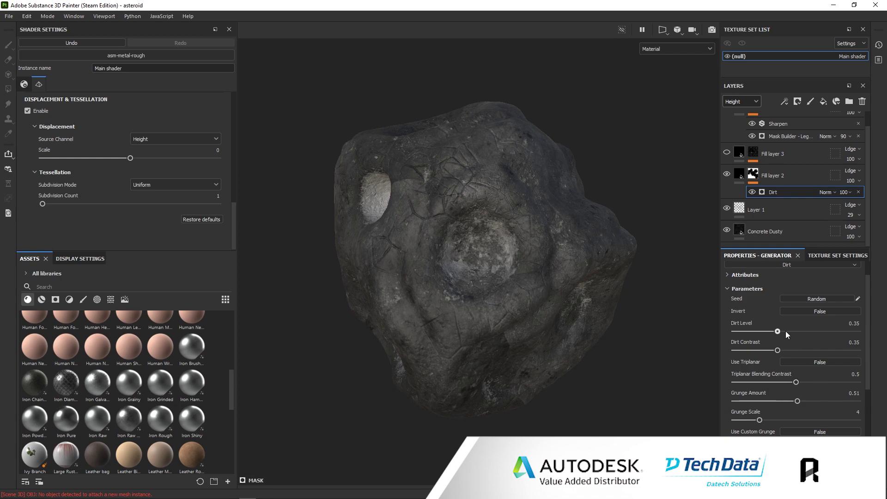
{"action": "mouse_move", "coordinate": [778, 332]}
{"action": "left_mouse_down"}
{"action": "mouse_move", "coordinate": [844, 351]}
{"action": "mouse_move", "coordinate": [789, 350]}
{"action": "mouse_move", "coordinate": [769, 331]}
{"action": "mouse_move", "coordinate": [779, 331]}
{"action": "left_mouse_up"}
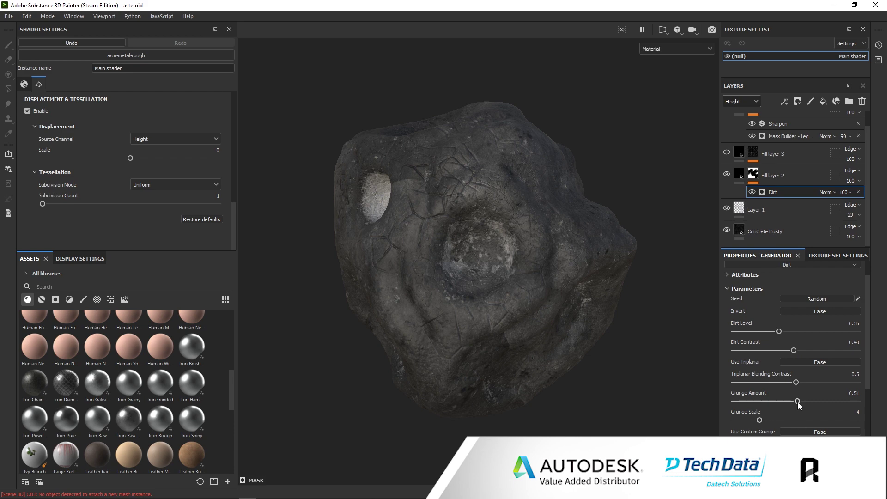
Raise the Dirt mask's Grunge Amount to 0.61 and Triplanar Blending Contrast to 0.62.
{"action": "mouse_move", "coordinate": [798, 402]}
{"action": "left_mouse_down"}
{"action": "mouse_move", "coordinate": [771, 401]}
{"action": "mouse_move", "coordinate": [819, 401]}
{"action": "mouse_move", "coordinate": [800, 403]}
{"action": "mouse_move", "coordinate": [809, 401]}
{"action": "left_mouse_up"}
{"action": "left_click", "coordinate": [810, 382]}
{"action": "scroll", "coordinate": [821, 323], "scroll_direction": "down", "scroll_amount": 5}
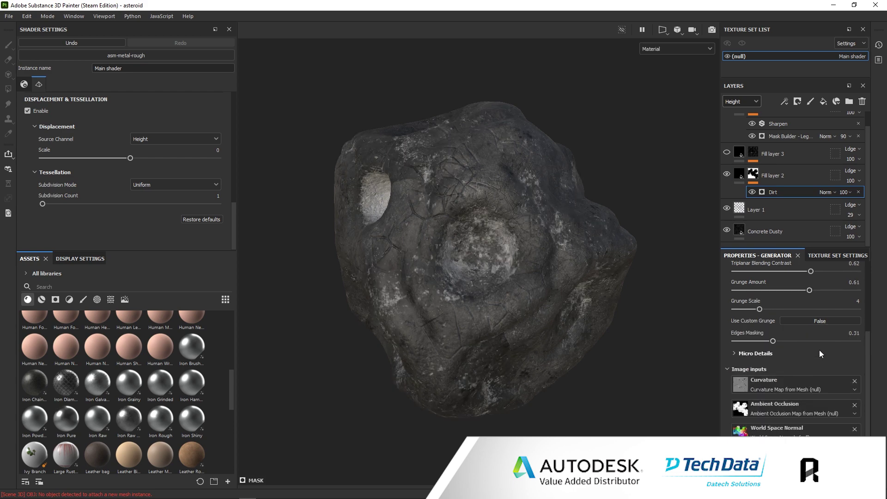
{"action": "scroll", "coordinate": [810, 397], "scroll_direction": "up", "scroll_amount": 2}
{"action": "scroll", "coordinate": [816, 391], "scroll_direction": "up", "scroll_amount": 2}
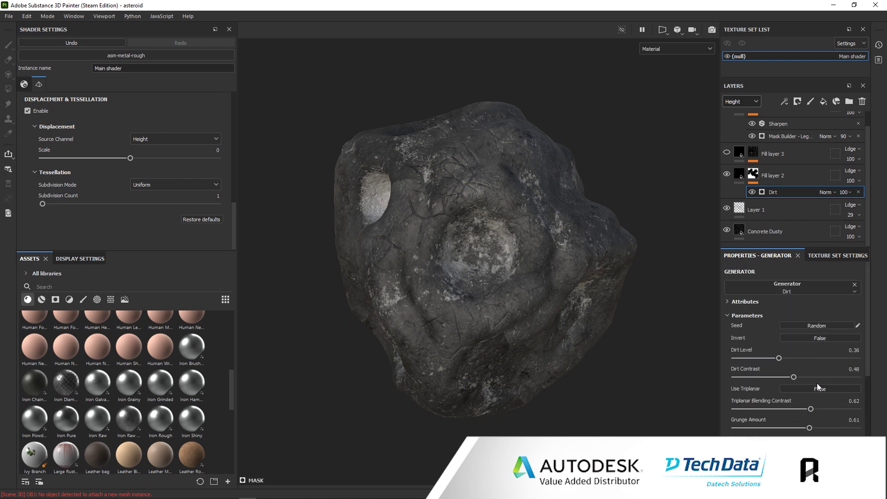
{"action": "scroll", "coordinate": [817, 383], "scroll_direction": "down", "scroll_amount": 2}
{"action": "scroll", "coordinate": [815, 382], "scroll_direction": "down", "scroll_amount": 2}
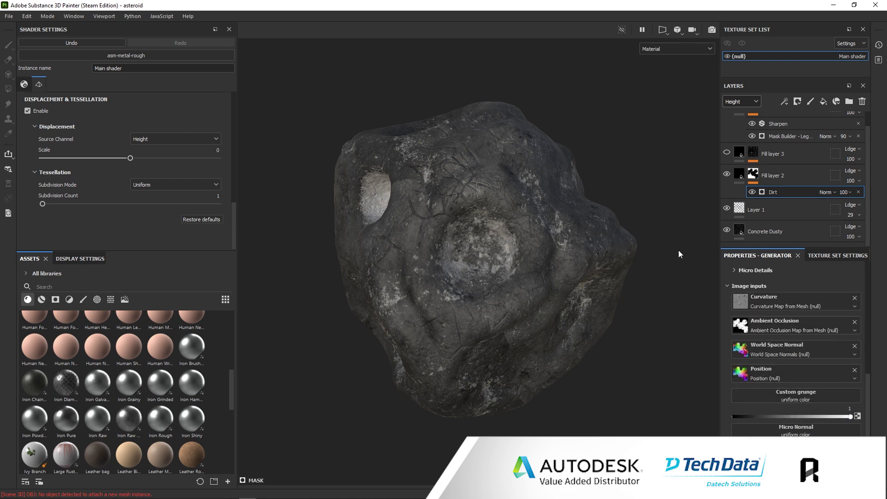
{"action": "left_click", "coordinate": [735, 152]}
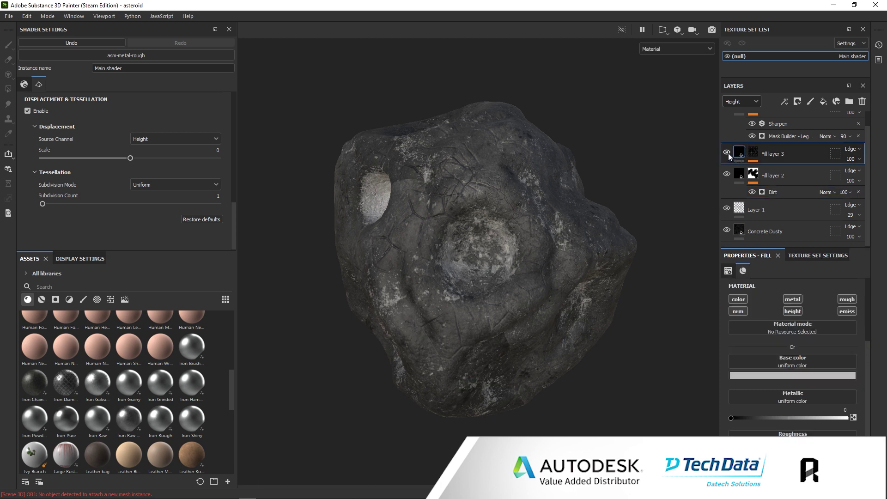
Set Fill layer 2's base colour to 322929 and Metallic to 1.
{"action": "left_click_drag", "start_coordinate": [796, 420], "coordinate": [779, 451]}
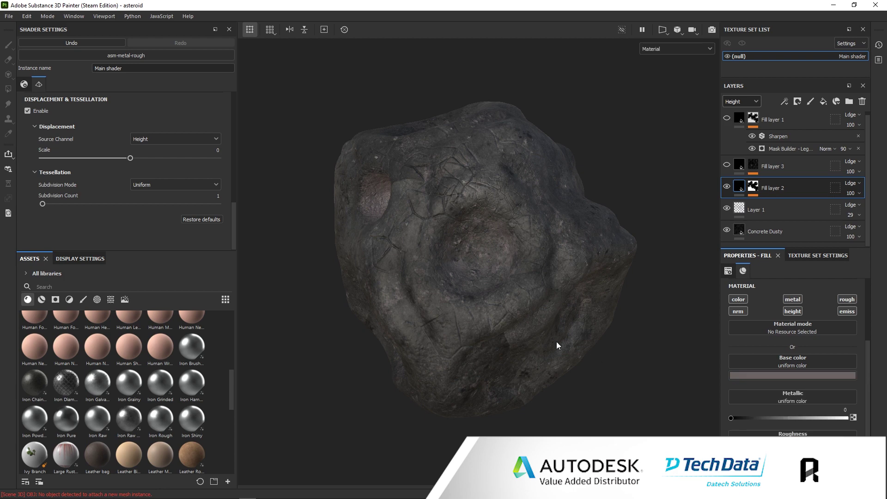
{"action": "mouse_move", "coordinate": [557, 342]}
{"action": "left_mouse_down", "text": "alt"}
{"action": "mouse_move", "coordinate": [570, 305]}
{"action": "mouse_move", "coordinate": [768, 429]}
{"action": "mouse_move", "coordinate": [848, 418]}
{"action": "left_mouse_up", "text": "alt"}
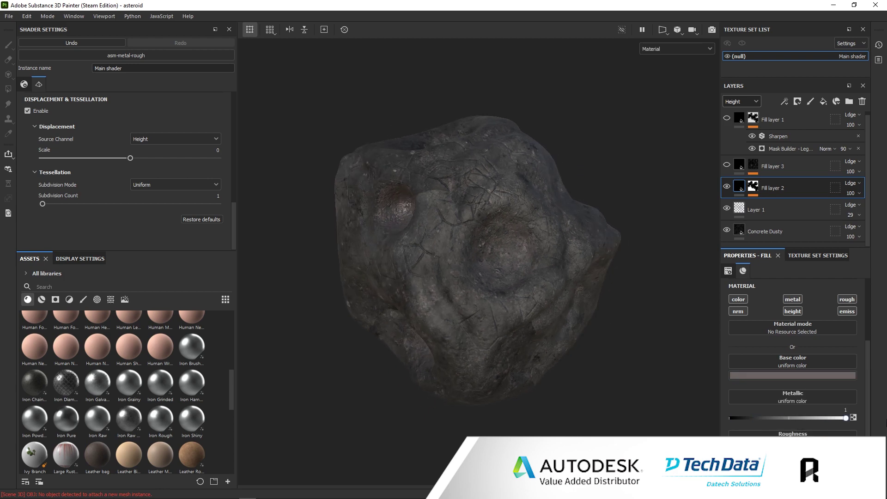
{"action": "right_click_drag", "start_coordinate": [651, 300], "coordinate": [647, 288], "text": "alt"}
Make Fill layer 3 visible again to reveal the glowing orange cracks.
{"action": "left_click_drag", "start_coordinate": [646, 288], "coordinate": [622, 285], "text": "alt"}
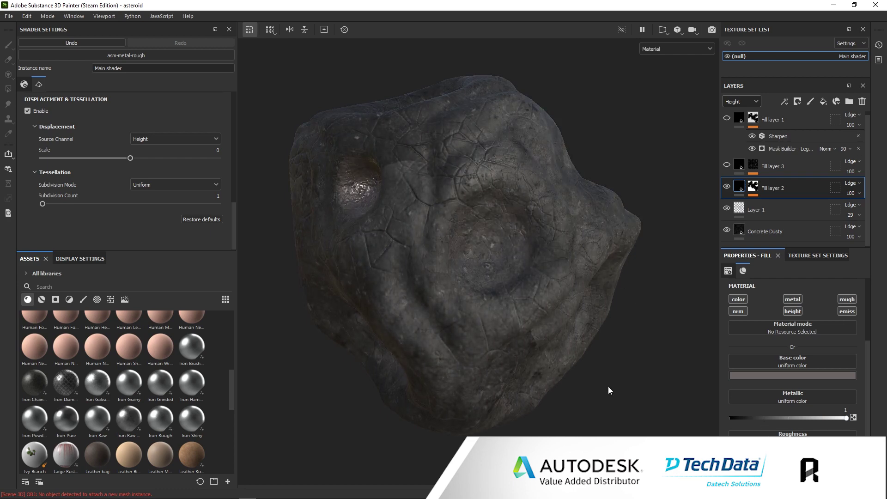
{"action": "mouse_move", "coordinate": [610, 390]}
{"action": "left_mouse_down", "text": "alt"}
{"action": "mouse_move", "coordinate": [534, 323]}
{"action": "mouse_move", "coordinate": [583, 319]}
{"action": "mouse_move", "coordinate": [479, 224]}
{"action": "left_mouse_up", "text": "alt"}
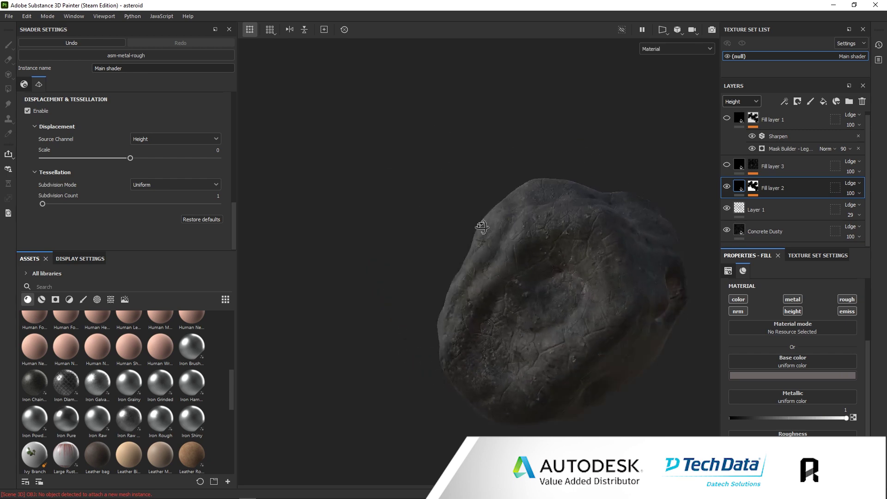
{"action": "mouse_move", "coordinate": [479, 225]}
{"action": "right_mouse_down", "text": "alt"}
{"action": "mouse_move", "coordinate": [545, 255]}
{"action": "mouse_move", "coordinate": [549, 242]}
{"action": "mouse_move", "coordinate": [488, 170]}
{"action": "right_mouse_up", "text": "alt"}
{"action": "left_click_drag", "start_coordinate": [488, 170], "coordinate": [537, 280], "text": "alt"}
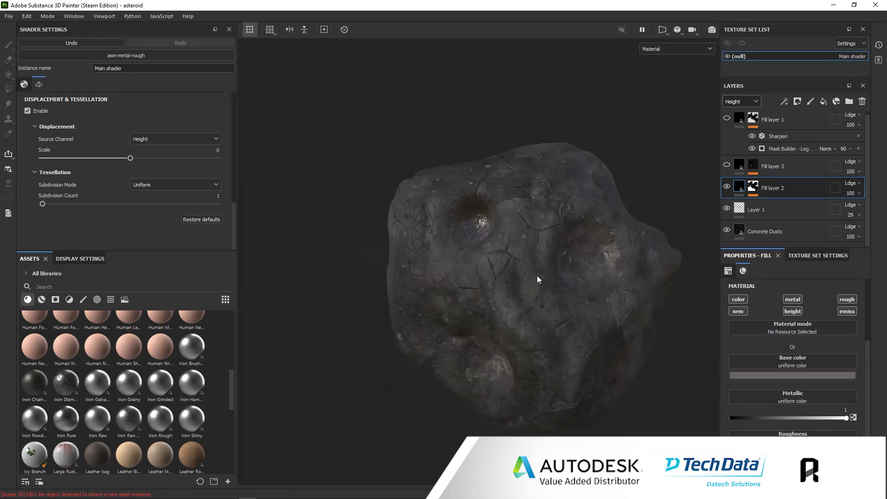
{"action": "left_click", "coordinate": [727, 164]}
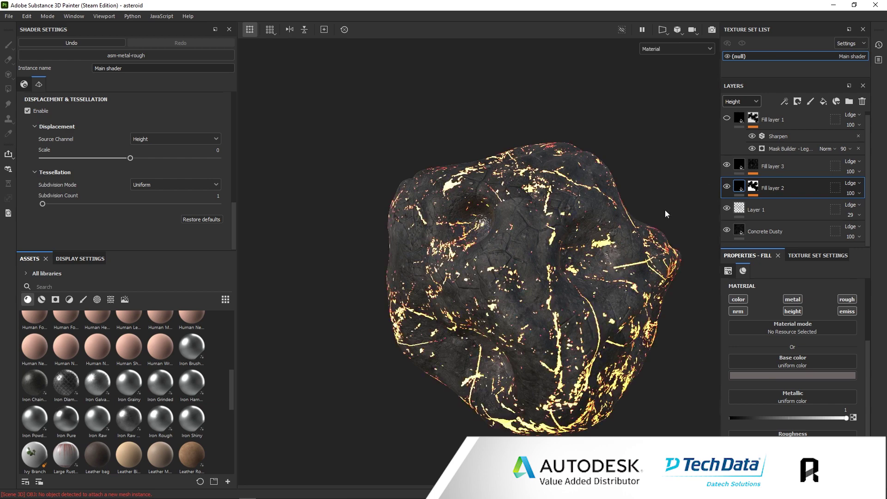
{"action": "mouse_move", "coordinate": [564, 271]}
{"action": "left_mouse_down", "text": "alt"}
{"action": "mouse_move", "coordinate": [517, 259]}
{"action": "mouse_move", "coordinate": [582, 241]}
{"action": "left_mouse_up", "text": "alt"}
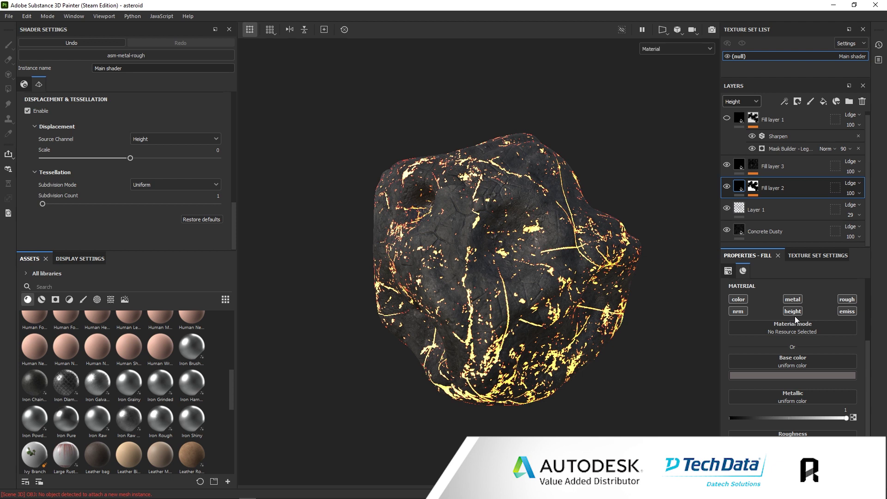
Select Fill layer 3's mask to show its Mask Builder generator settings.
{"action": "scroll", "coordinate": [818, 368], "scroll_direction": "down", "scroll_amount": 3}
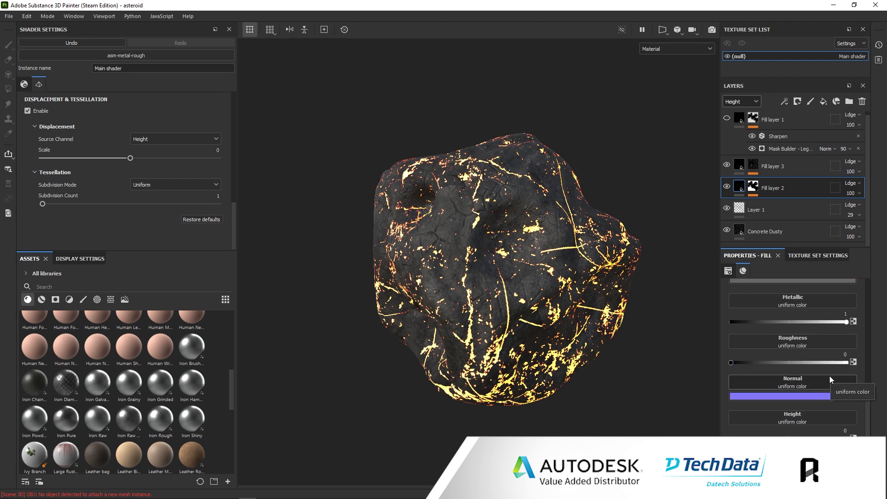
{"action": "left_click", "coordinate": [739, 187]}
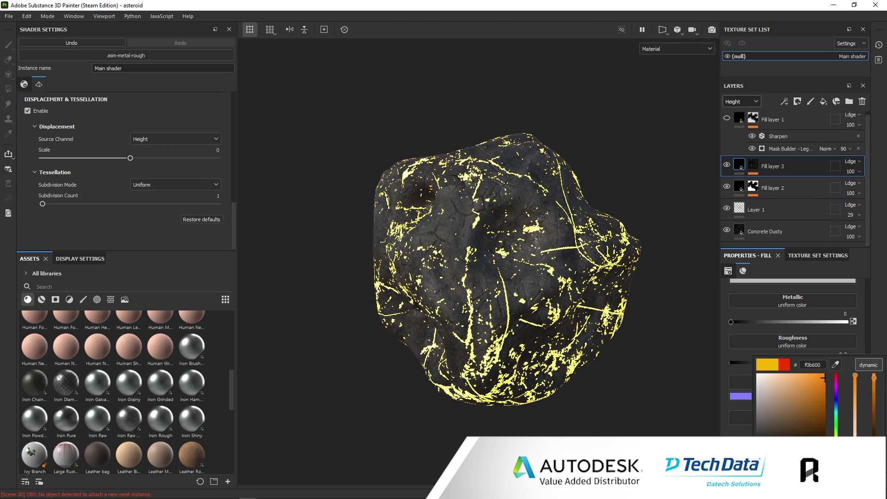
{"action": "left_click", "coordinate": [761, 165]}
{"action": "left_click", "coordinate": [753, 165]}
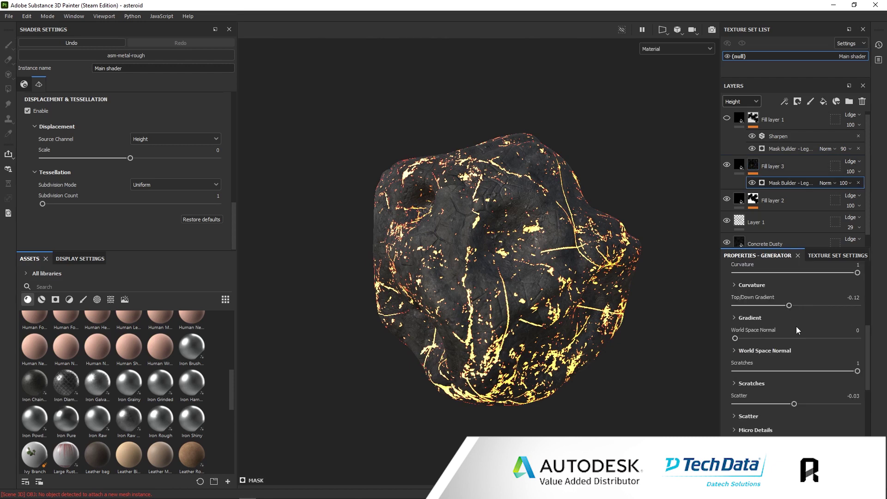
Set the crack mask's Grunge to 0.24 and AO to 1, checking the cracks from several angles.
{"action": "scroll", "coordinate": [797, 326], "scroll_direction": "up", "scroll_amount": 3}
{"action": "scroll", "coordinate": [797, 326], "scroll_direction": "up", "scroll_amount": 2}
{"action": "mouse_move", "coordinate": [785, 347]}
{"action": "left_mouse_down"}
{"action": "mouse_move", "coordinate": [764, 347]}
{"action": "mouse_move", "coordinate": [805, 327]}
{"action": "left_mouse_up"}
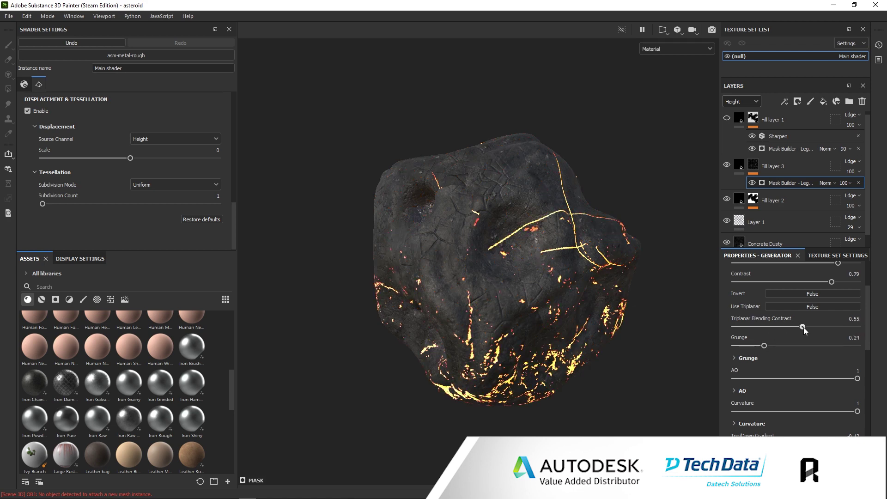
{"action": "left_click_drag", "start_coordinate": [831, 379], "coordinate": [859, 379]}
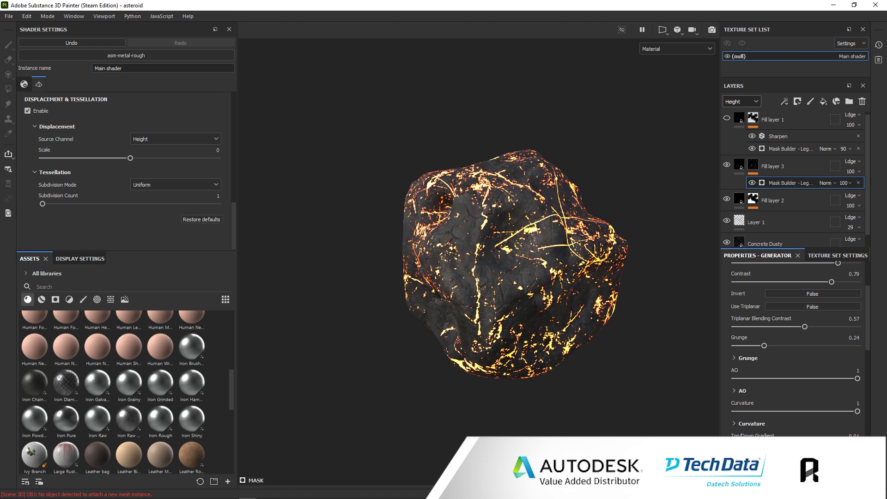
{"action": "mouse_move", "coordinate": [573, 285]}
{"action": "left_mouse_down", "text": "alt"}
{"action": "mouse_move", "coordinate": [634, 290]}
{"action": "mouse_move", "coordinate": [637, 277]}
{"action": "mouse_move", "coordinate": [623, 283]}
{"action": "mouse_move", "coordinate": [631, 283]}
{"action": "left_mouse_up", "text": "alt"}
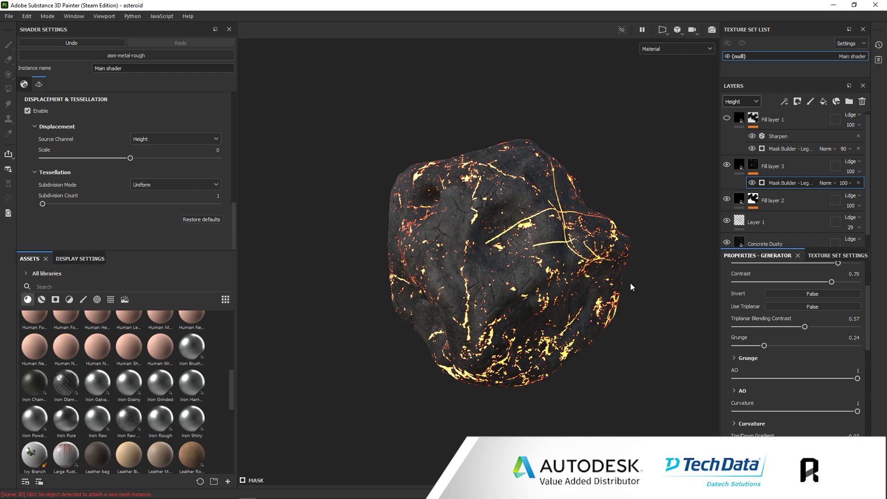
{"action": "mouse_move", "coordinate": [642, 255]}
{"action": "left_mouse_down", "text": "alt"}
{"action": "mouse_move", "coordinate": [584, 255]}
{"action": "mouse_move", "coordinate": [630, 196]}
{"action": "left_mouse_up", "text": "alt"}
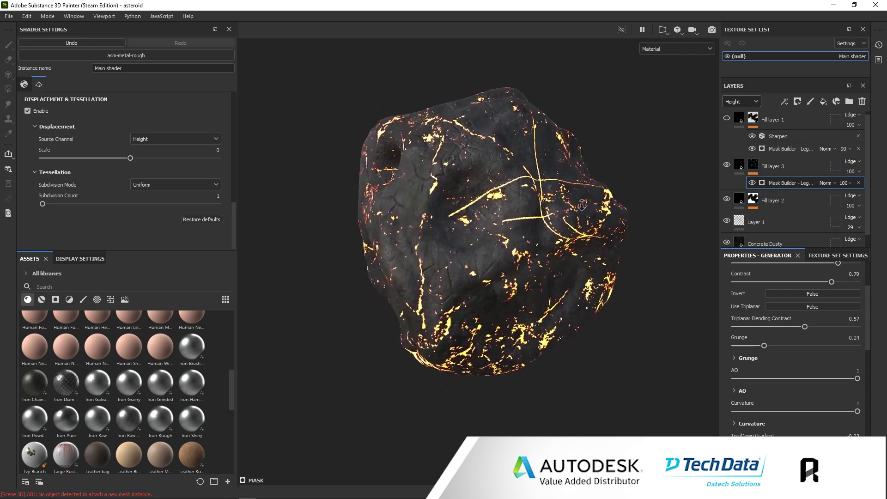
{"action": "middle_click_drag", "start_coordinate": [557, 237], "coordinate": [526, 222], "text": "alt"}
{"action": "left_click_drag", "start_coordinate": [526, 222], "coordinate": [571, 220], "text": "alt"}
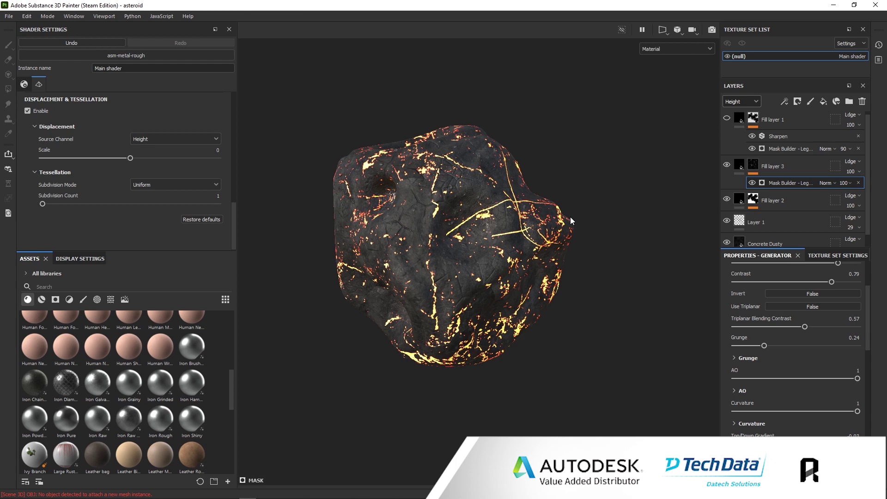
Enable viewport glare and try Lens Flare, Horizontal Streak and Vertical Streak shapes.
{"action": "left_click", "coordinate": [74, 259]}
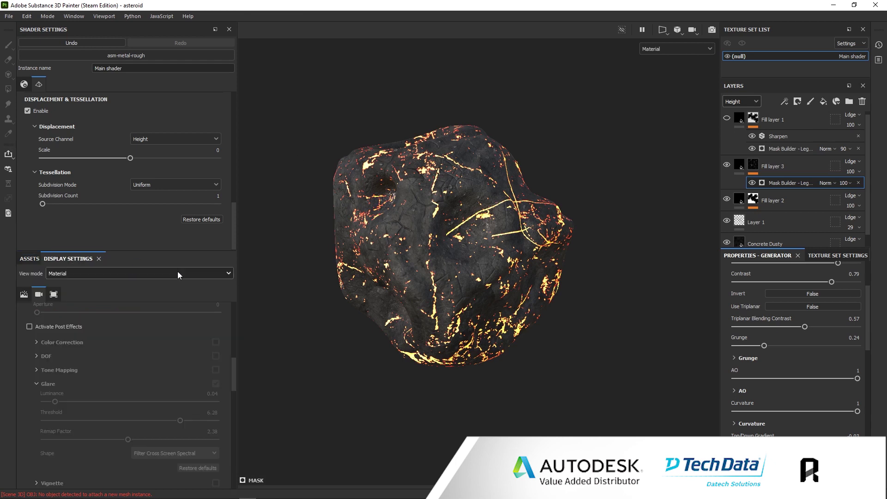
{"action": "left_click", "coordinate": [29, 327]}
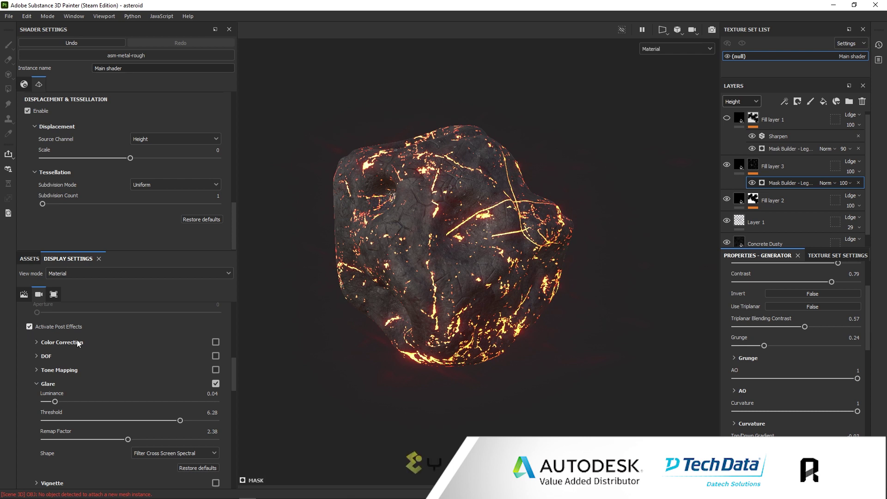
{"action": "left_click_drag", "start_coordinate": [55, 401], "coordinate": [68, 404]}
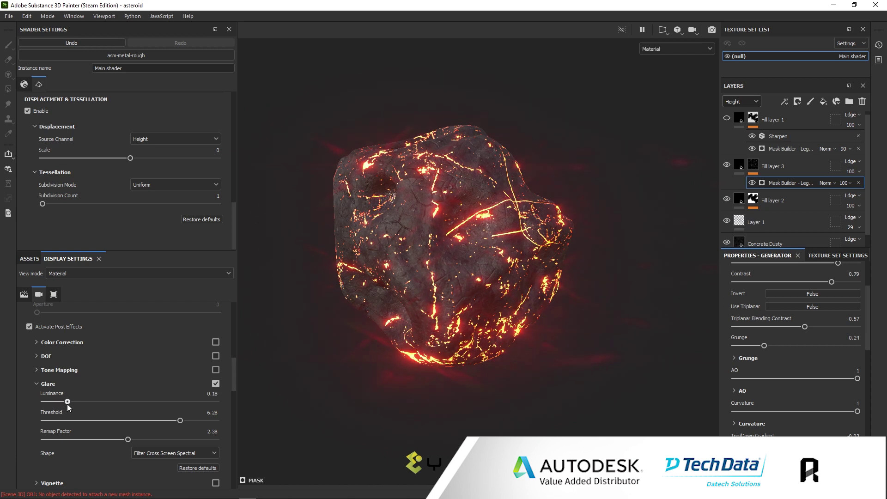
{"action": "left_click", "coordinate": [158, 453]}
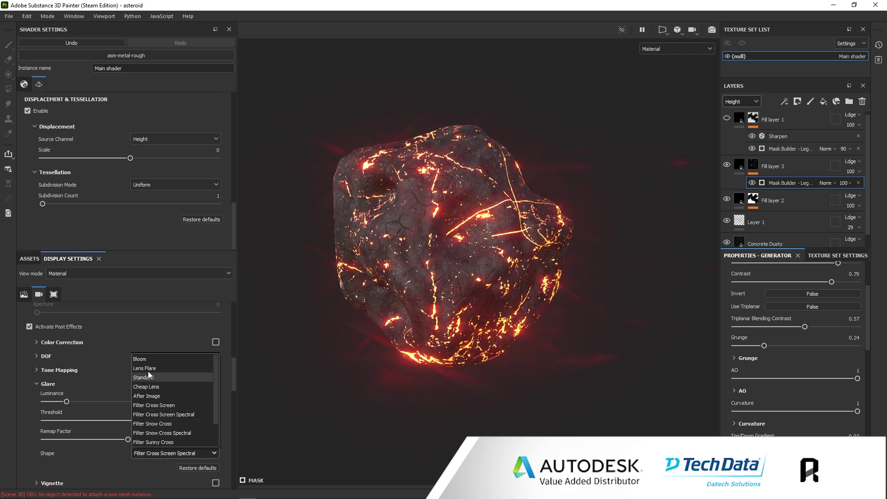
{"action": "left_click", "coordinate": [148, 370]}
{"action": "left_click", "coordinate": [168, 457]}
{"action": "scroll", "coordinate": [164, 436], "scroll_direction": "down", "scroll_amount": 1}
{"action": "left_click", "coordinate": [157, 390]}
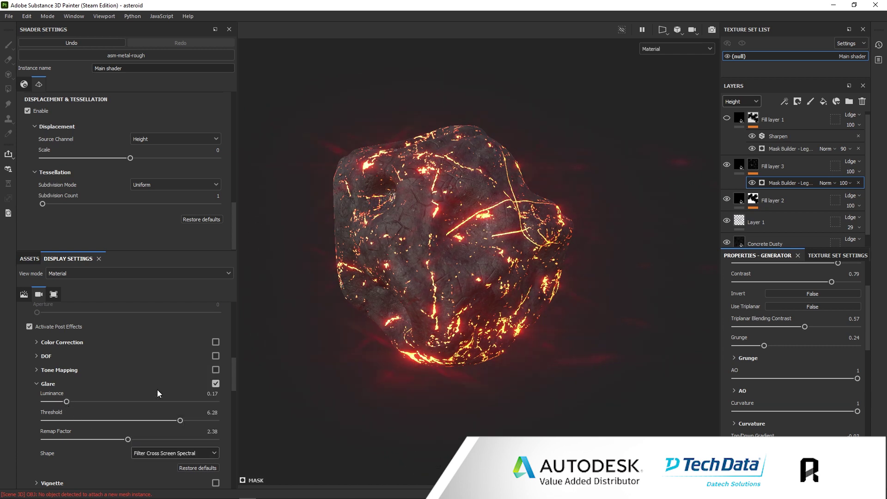
{"action": "left_click", "coordinate": [165, 455]}
{"action": "left_click", "coordinate": [162, 437]}
{"action": "left_click", "coordinate": [168, 455]}
{"action": "left_click", "coordinate": [170, 439]}
Set the glare Threshold to 7.63 and Remap Factor to 2.22.
{"action": "left_click", "coordinate": [532, 303]}
{"action": "scroll", "coordinate": [532, 303], "scroll_direction": "up", "scroll_amount": 2}
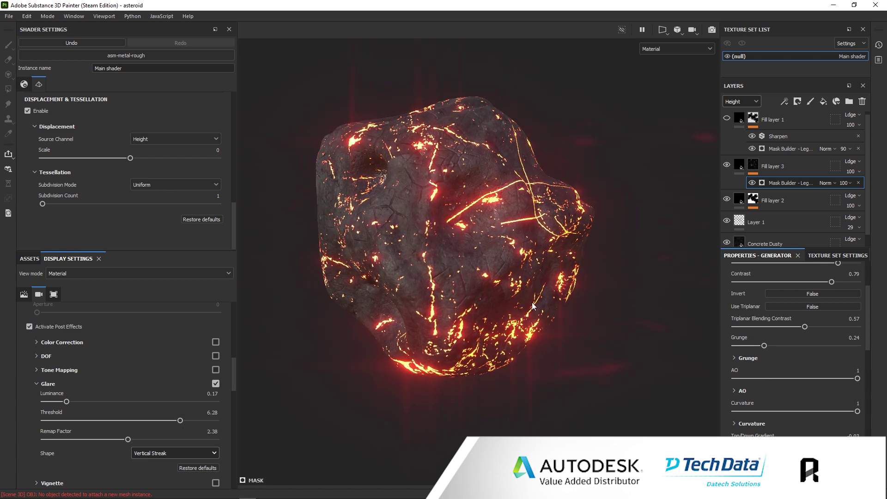
{"action": "mouse_move", "coordinate": [531, 303]}
{"action": "left_mouse_down", "text": "alt"}
{"action": "mouse_move", "coordinate": [548, 304]}
{"action": "mouse_move", "coordinate": [456, 298]}
{"action": "left_mouse_up", "text": "alt"}
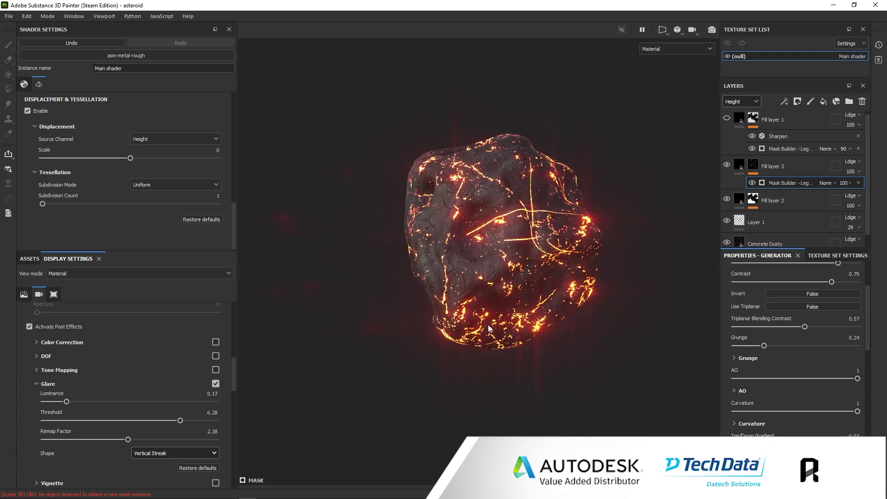
{"action": "left_click_drag", "start_coordinate": [132, 423], "coordinate": [209, 431]}
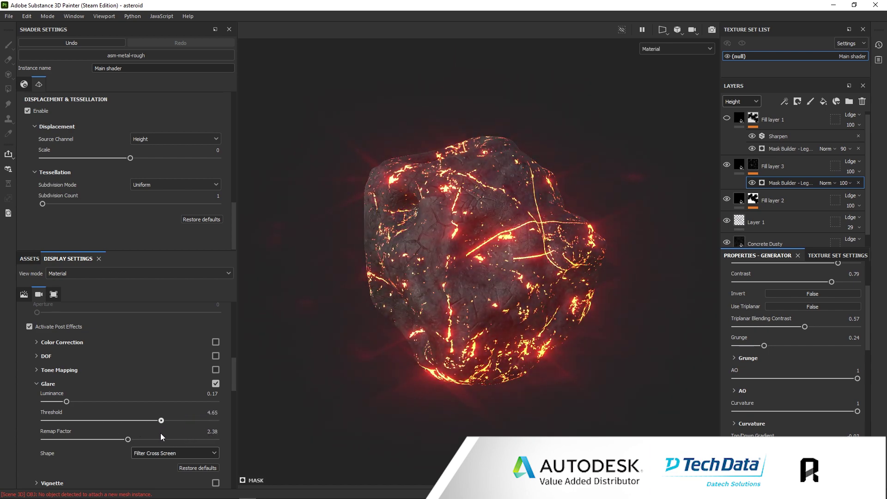
{"action": "mouse_move", "coordinate": [116, 427]}
{"action": "left_mouse_down"}
{"action": "mouse_move", "coordinate": [190, 428]}
{"action": "mouse_move", "coordinate": [194, 421]}
{"action": "mouse_move", "coordinate": [125, 440]}
{"action": "left_mouse_up"}
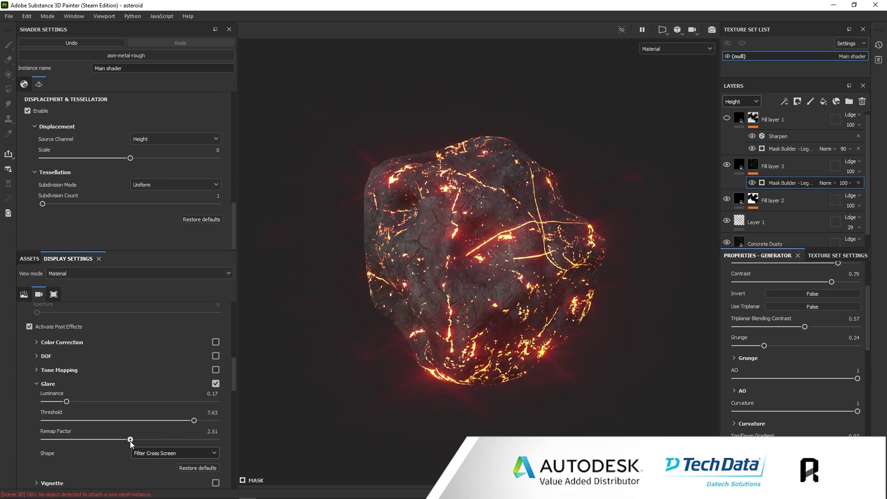
Enable Color Correction with Brightness 0.87 and White Balance Temperature 4784 K.
{"action": "left_click", "coordinate": [215, 342]}
{"action": "left_click", "coordinate": [37, 342]}
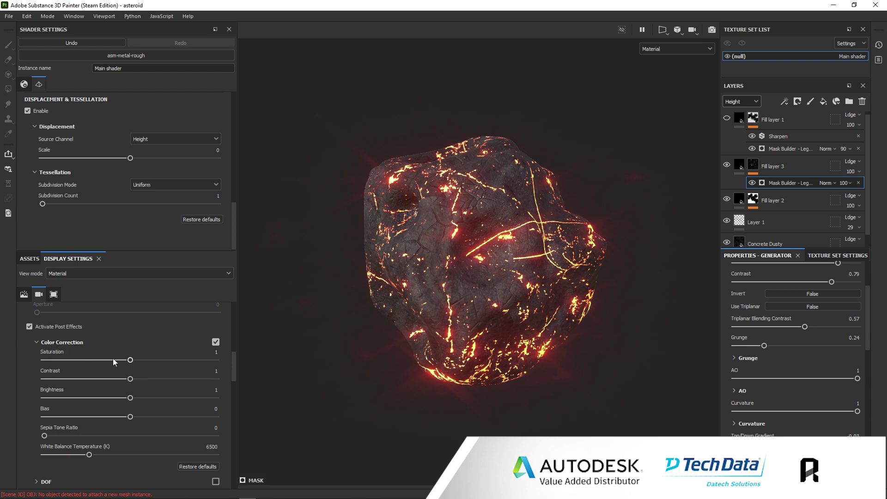
{"action": "left_click_drag", "start_coordinate": [130, 360], "coordinate": [131, 362]}
{"action": "left_click_drag", "start_coordinate": [135, 396], "coordinate": [118, 408]}
{"action": "mouse_move", "coordinate": [89, 455]}
{"action": "left_mouse_down"}
{"action": "mouse_move", "coordinate": [124, 455]}
{"action": "mouse_move", "coordinate": [76, 455]}
{"action": "left_mouse_up"}
{"action": "left_click_drag", "start_coordinate": [486, 332], "coordinate": [517, 316], "text": "alt"}
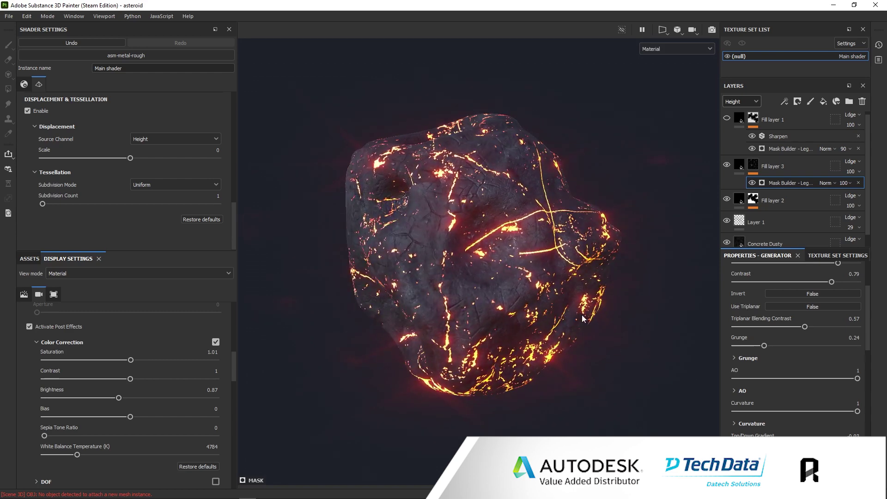
{"action": "right_click_drag", "start_coordinate": [517, 316], "coordinate": [574, 309], "text": "alt"}
{"action": "mouse_move", "coordinate": [574, 309]}
{"action": "left_mouse_down", "text": "alt"}
{"action": "mouse_move", "coordinate": [614, 286]}
{"action": "mouse_move", "coordinate": [559, 284]}
{"action": "left_mouse_up", "text": "alt"}
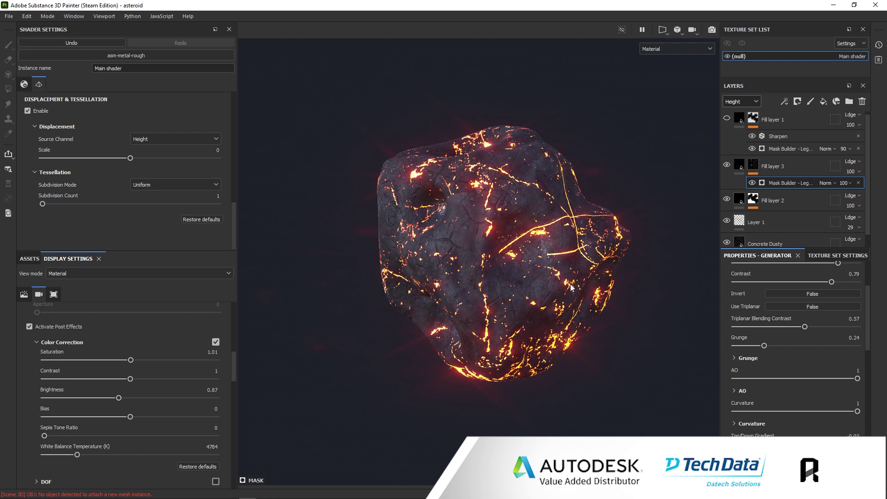
{"action": "right_click_drag", "start_coordinate": [559, 284], "coordinate": [602, 295], "text": "alt"}
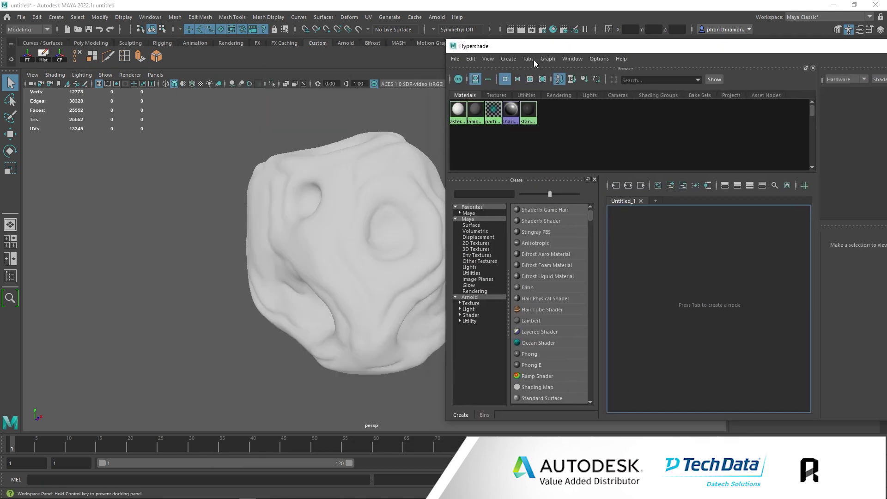
Assign a new Standard Surface material (standardSurface2) to the asteroid and open the Rock textures folder.
{"action": "left_click", "coordinate": [348, 221]}
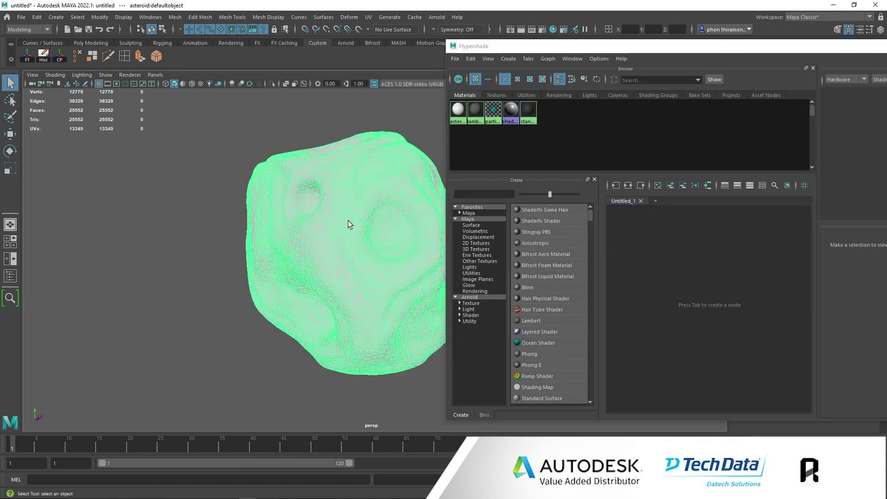
{"action": "right_click", "coordinate": [378, 195]}
{"action": "mouse_move", "coordinate": [378, 442]}
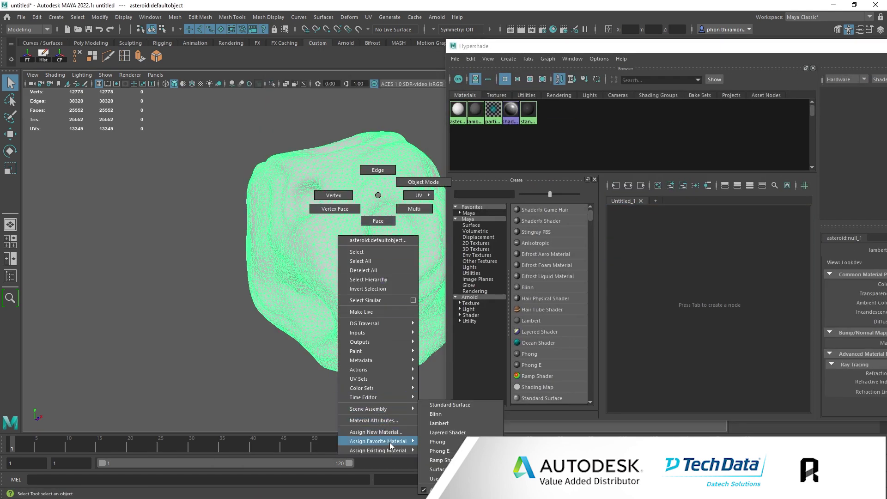
{"action": "left_click", "coordinate": [465, 407]}
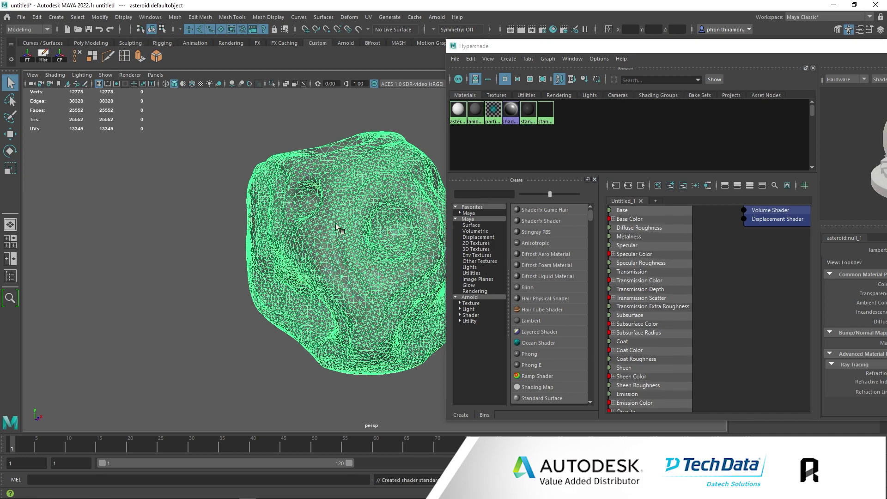
{"action": "mouse_move", "coordinate": [336, 227]}
{"action": "left_mouse_down", "text": "alt"}
{"action": "mouse_move", "coordinate": [347, 228]}
{"action": "mouse_move", "coordinate": [298, 234]}
{"action": "left_mouse_up", "text": "alt"}
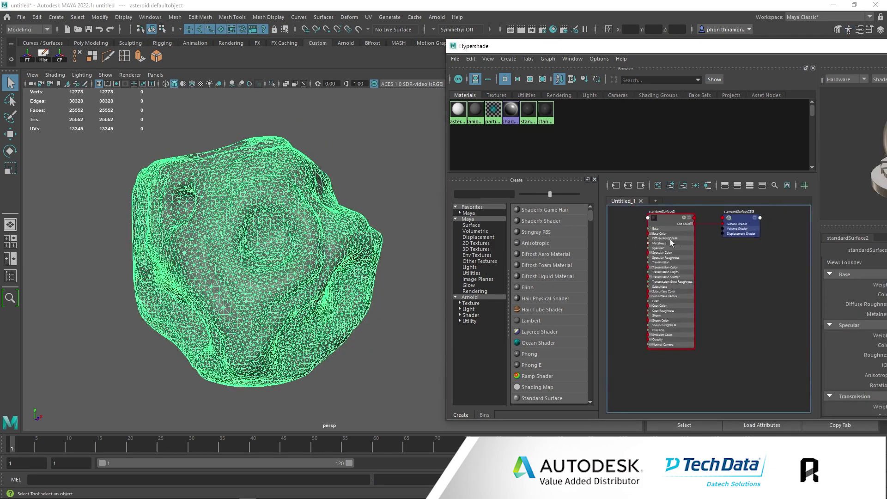
{"action": "scroll", "coordinate": [671, 242], "scroll_direction": "up", "scroll_amount": 2}
{"action": "left_click_drag", "start_coordinate": [600, 46], "coordinate": [447, 39]}
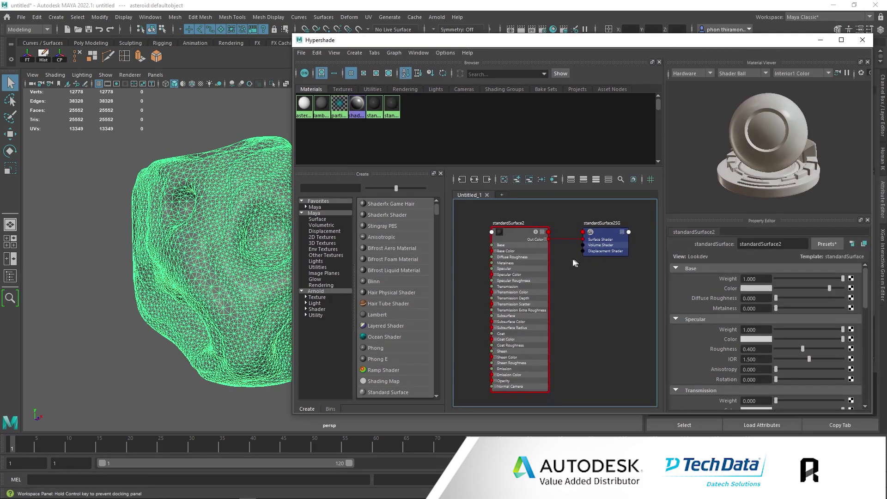
{"action": "key", "text": "f"}
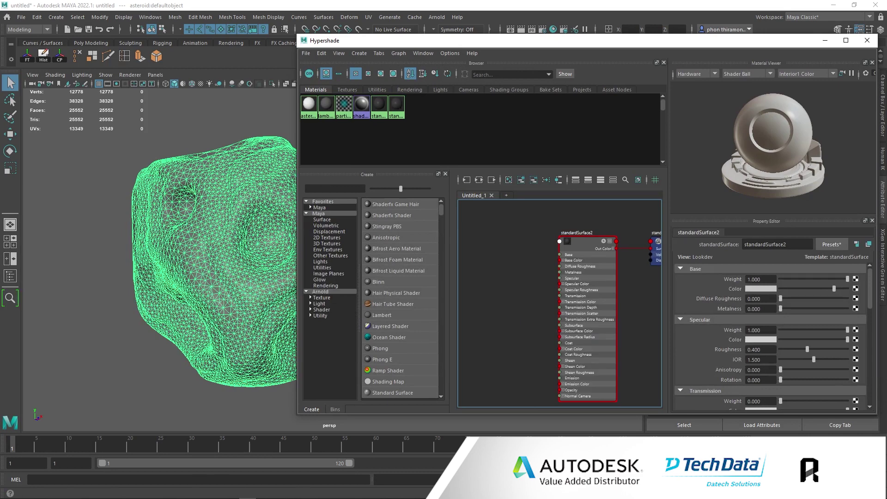
{"action": "left_click", "coordinate": [74, 493]}
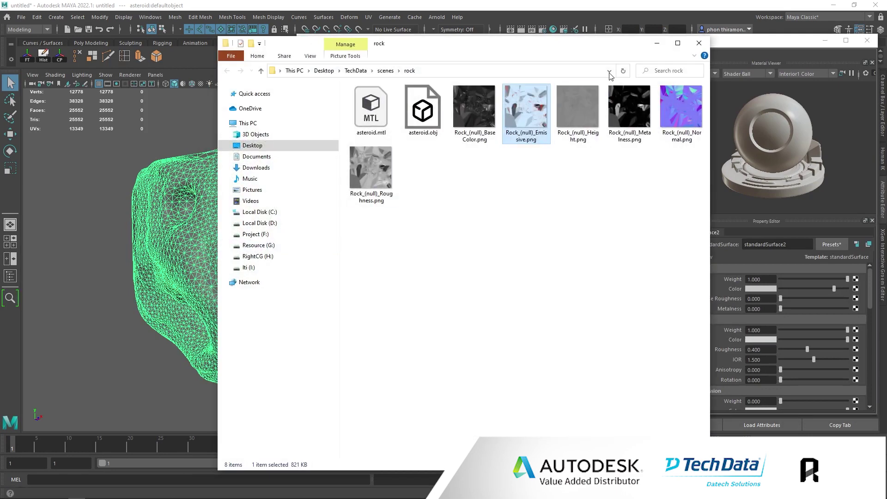
Import the Rock BaseColor and Emissive PNGs into Hypershade and wire BaseColor to standardSurface2's Base Color.
{"action": "left_click_drag", "start_coordinate": [594, 44], "coordinate": [377, 71]}
{"action": "left_click_drag", "start_coordinate": [234, 112], "coordinate": [318, 207]}
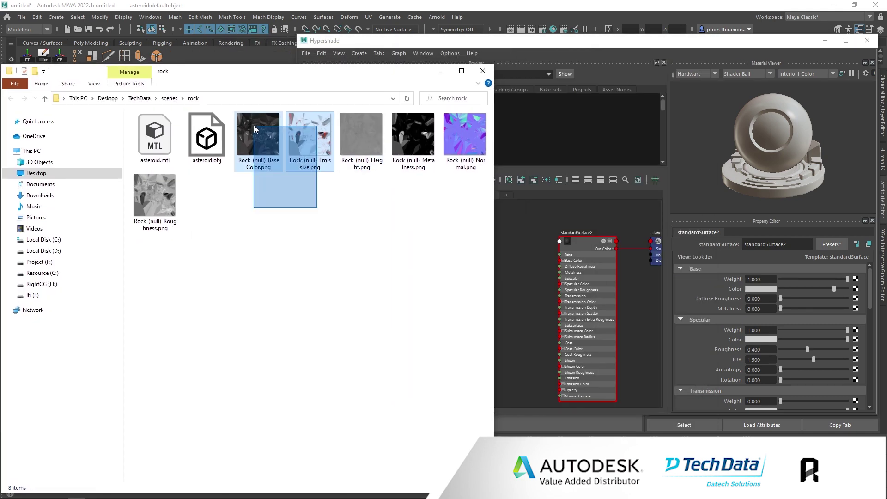
{"action": "mouse_move", "coordinate": [305, 152]}
{"action": "left_mouse_down"}
{"action": "mouse_move", "coordinate": [447, 240]}
{"action": "mouse_move", "coordinate": [550, 245]}
{"action": "left_mouse_up"}
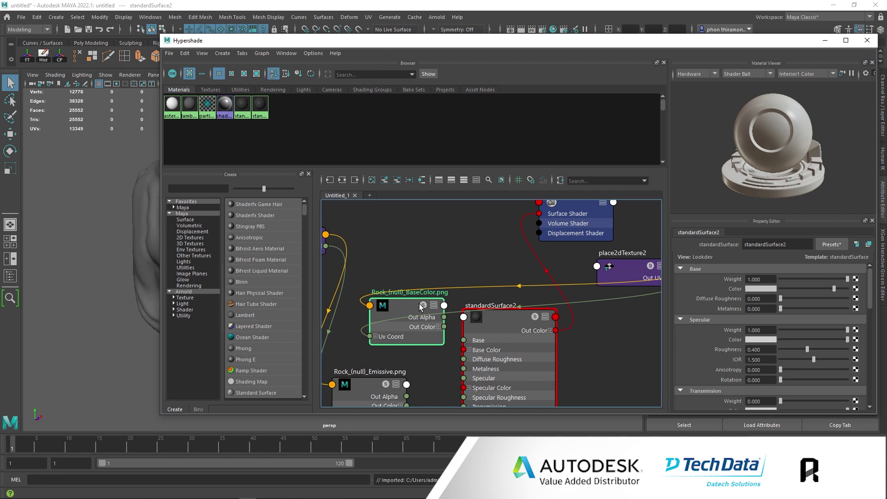
{"action": "left_click", "coordinate": [421, 308]}
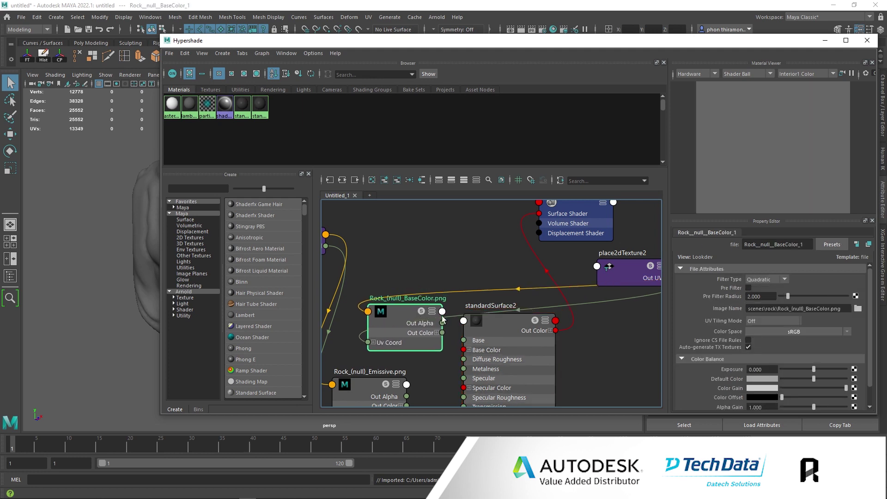
{"action": "scroll", "coordinate": [443, 296], "scroll_direction": "up", "scroll_amount": 2}
{"action": "mouse_move", "coordinate": [455, 289]}
{"action": "left_mouse_down"}
{"action": "mouse_move", "coordinate": [506, 323]}
{"action": "mouse_move", "coordinate": [572, 316]}
{"action": "left_mouse_up"}
Connect the Emissive texture's Out Color to standardSurface2's Emission Color.
{"action": "middle_click_drag", "start_coordinate": [572, 316], "coordinate": [573, 270], "text": "alt"}
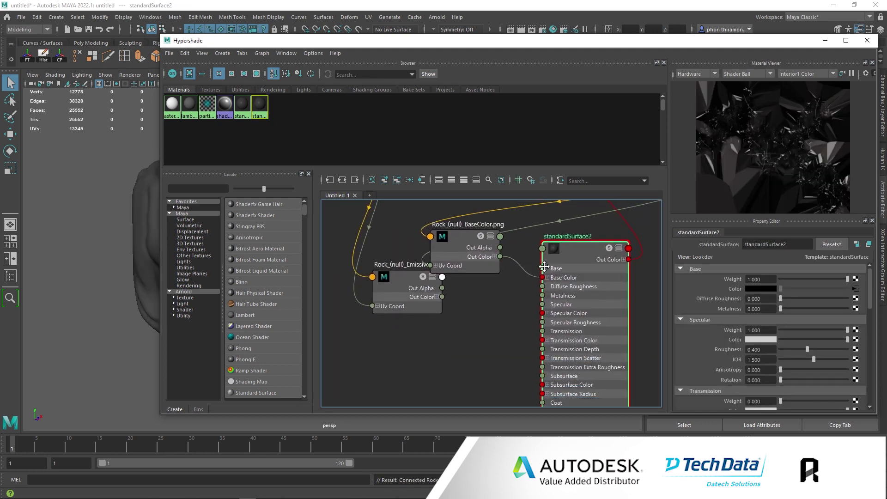
{"action": "left_click_drag", "start_coordinate": [393, 231], "coordinate": [471, 346]}
{"action": "middle_click_drag", "start_coordinate": [523, 405], "coordinate": [496, 341], "text": "alt"}
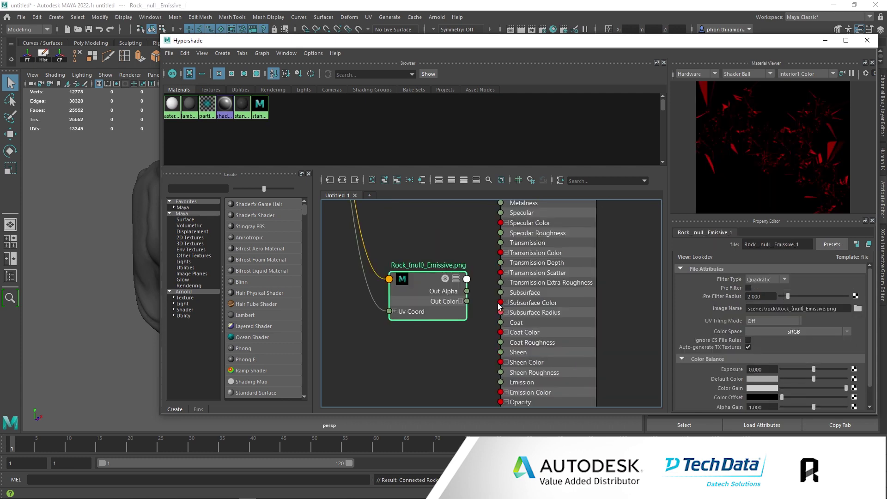
{"action": "left_click_drag", "start_coordinate": [467, 302], "coordinate": [500, 395]}
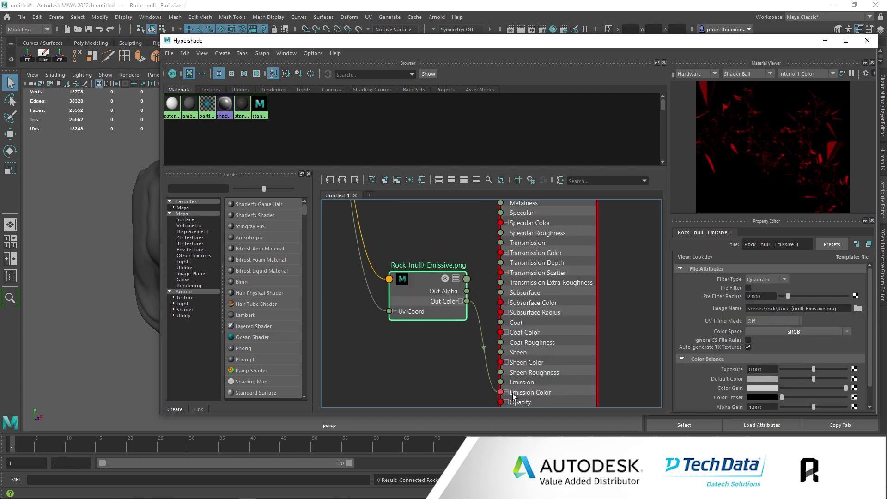
Set the asteroid's standardSurface2 Emission Weight to 2 so its cracks glow red-orange.
{"action": "left_click", "coordinate": [826, 40]}
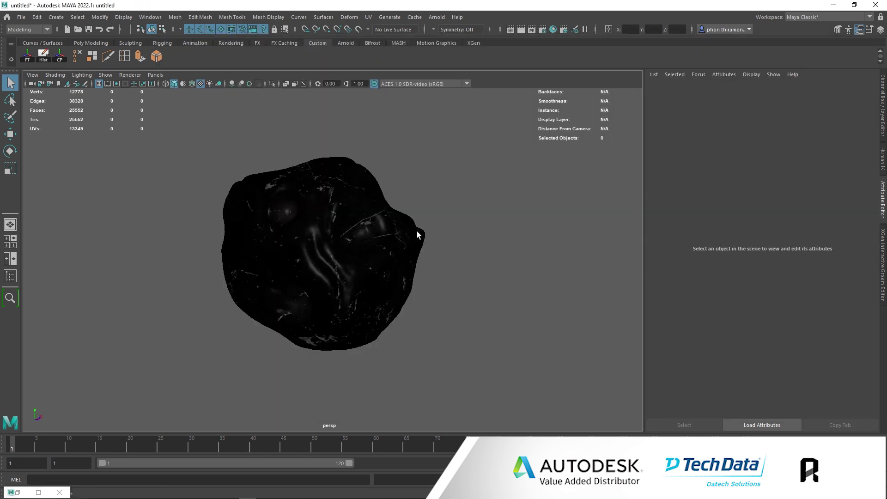
{"action": "left_click", "coordinate": [323, 254]}
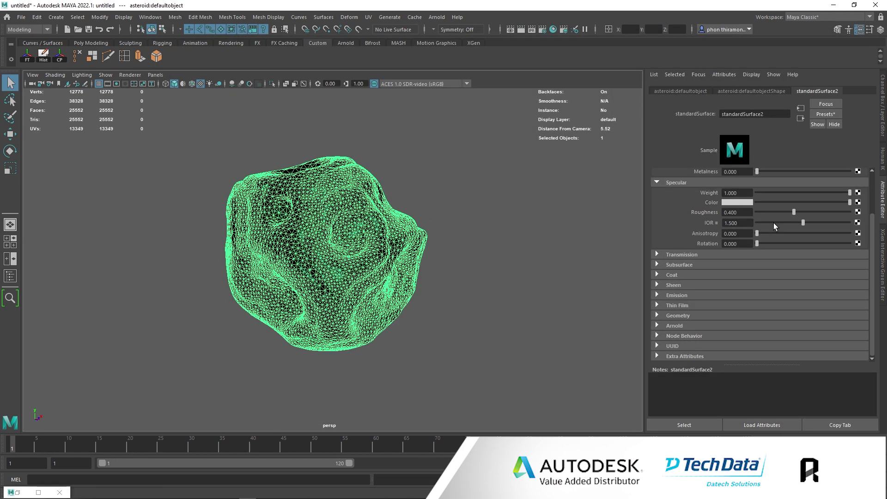
{"action": "scroll", "coordinate": [693, 301], "scroll_direction": "down", "scroll_amount": 3}
{"action": "left_click", "coordinate": [678, 295]}
{"action": "left_click", "coordinate": [737, 305]}
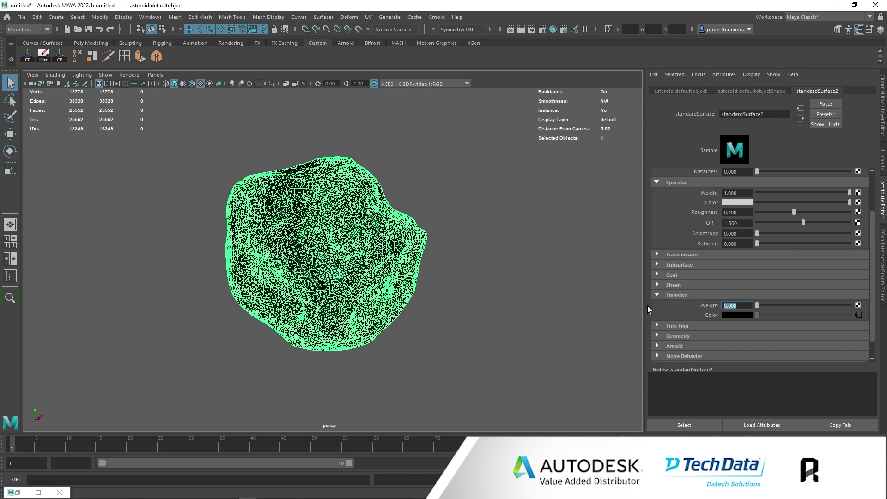
{"action": "type", "text": "5"}
{"action": "key", "text": "Return"}
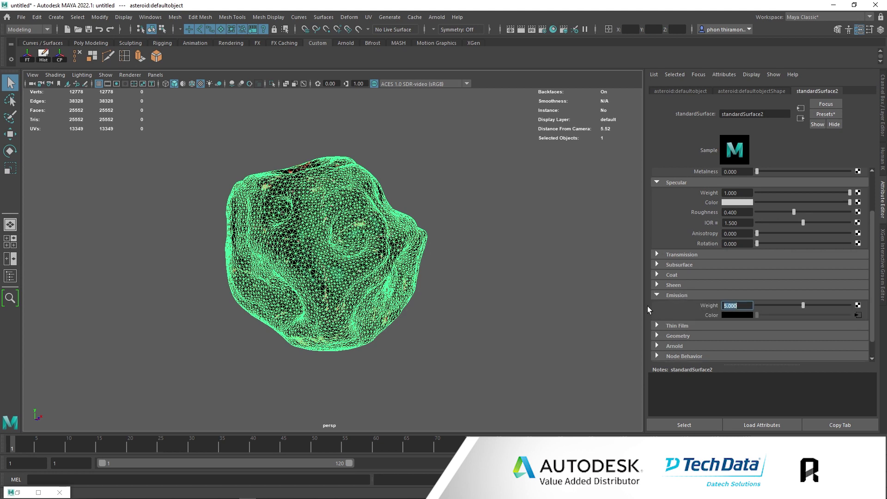
{"action": "type", "text": "2"}
{"action": "key", "text": "Return"}
{"action": "left_click", "coordinate": [439, 257]}
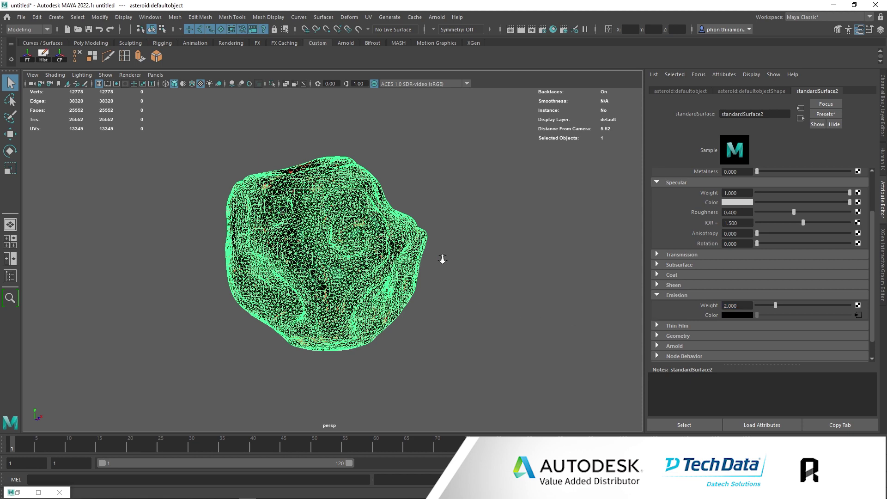
{"action": "mouse_move", "coordinate": [427, 249]}
{"action": "left_mouse_down", "text": "alt"}
{"action": "mouse_move", "coordinate": [461, 247]}
{"action": "mouse_move", "coordinate": [425, 251]}
{"action": "left_mouse_up", "text": "alt"}
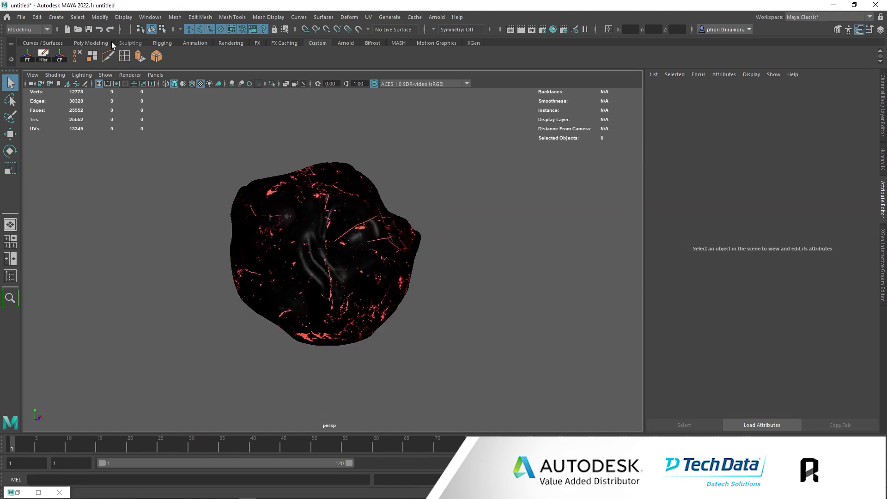
{"action": "left_click", "coordinate": [95, 41]}
{"action": "left_click", "coordinate": [107, 56]}
{"action": "key", "text": "e"}
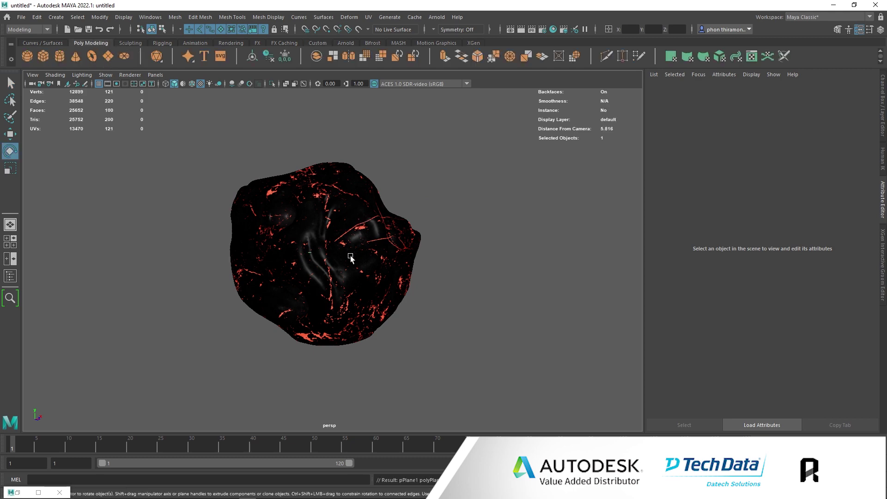
{"action": "key", "text": "r"}
{"action": "mouse_move", "coordinate": [323, 251]}
{"action": "left_mouse_down", "text": "alt"}
{"action": "mouse_move", "coordinate": [336, 203]}
{"action": "mouse_move", "coordinate": [344, 293]}
{"action": "left_mouse_up", "text": "alt"}
{"action": "key", "text": "w"}
{"action": "key", "text": "e"}
{"action": "key", "text": "r"}
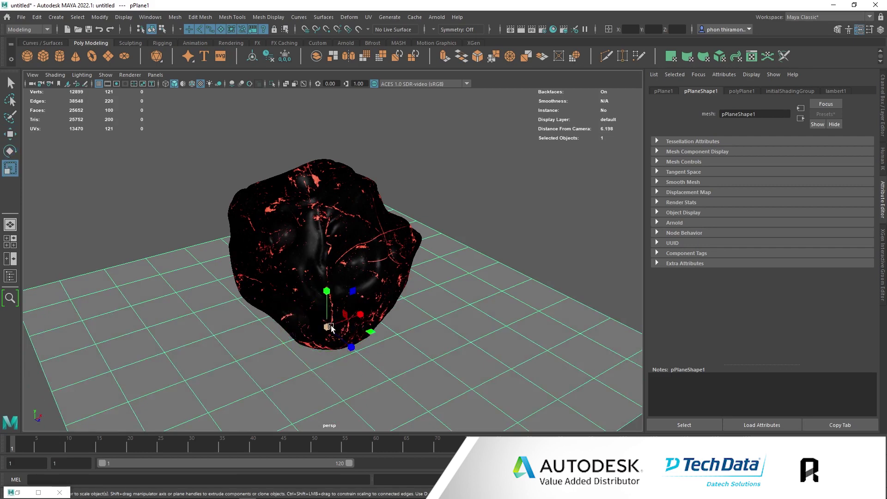
{"action": "mouse_move", "coordinate": [353, 318]}
{"action": "left_mouse_down", "text": "alt"}
{"action": "mouse_move", "coordinate": [323, 296]}
{"action": "mouse_move", "coordinate": [328, 275]}
{"action": "left_mouse_up", "text": "alt"}
{"action": "key", "text": "w"}
{"action": "right_click_drag", "start_coordinate": [328, 275], "coordinate": [329, 282], "text": "alt"}
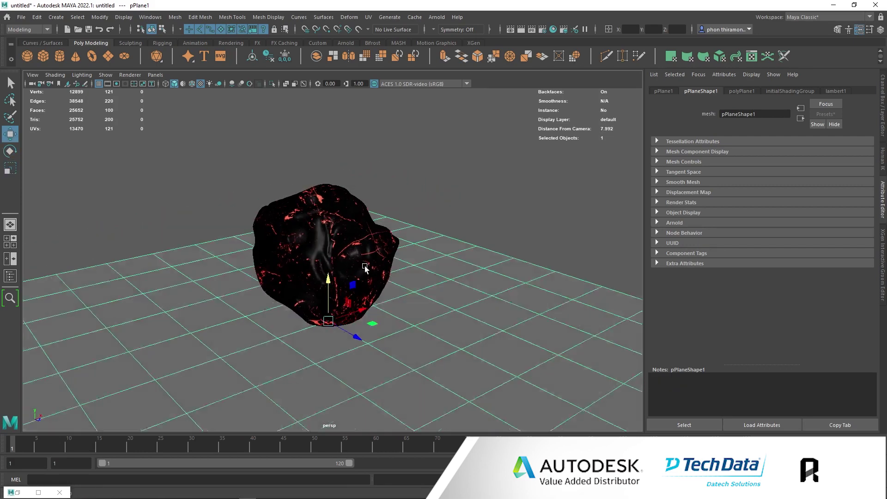
{"action": "mouse_move", "coordinate": [329, 282]}
{"action": "left_mouse_down", "text": "alt"}
{"action": "mouse_move", "coordinate": [418, 267]}
{"action": "mouse_move", "coordinate": [459, 204]}
{"action": "left_mouse_up", "text": "alt"}
Start an Arnold RenderView IPR render of the asteroid from a new angle and select it.
{"action": "left_click", "coordinate": [553, 29]}
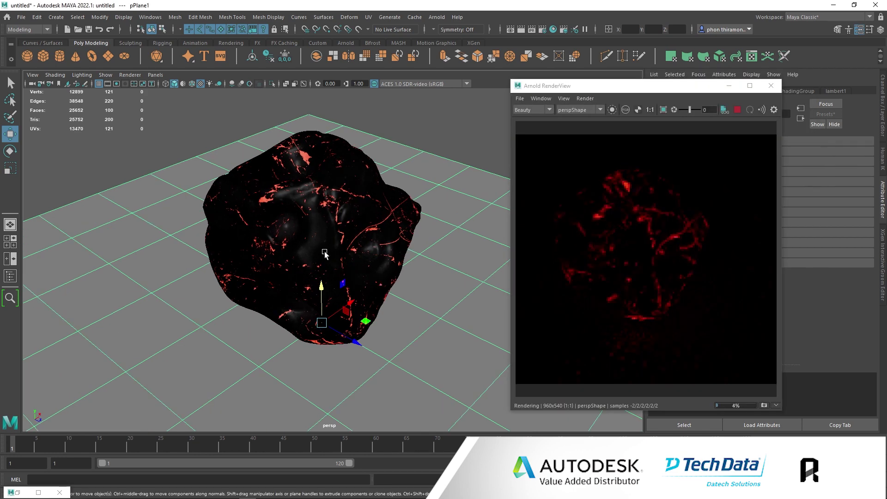
{"action": "scroll", "coordinate": [325, 254], "scroll_direction": "up", "scroll_amount": 3}
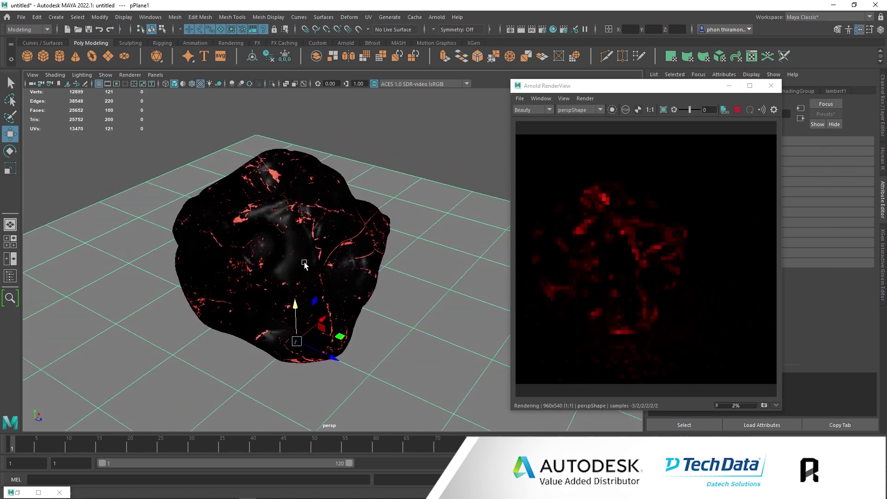
{"action": "left_click_drag", "start_coordinate": [693, 86], "coordinate": [517, 88]}
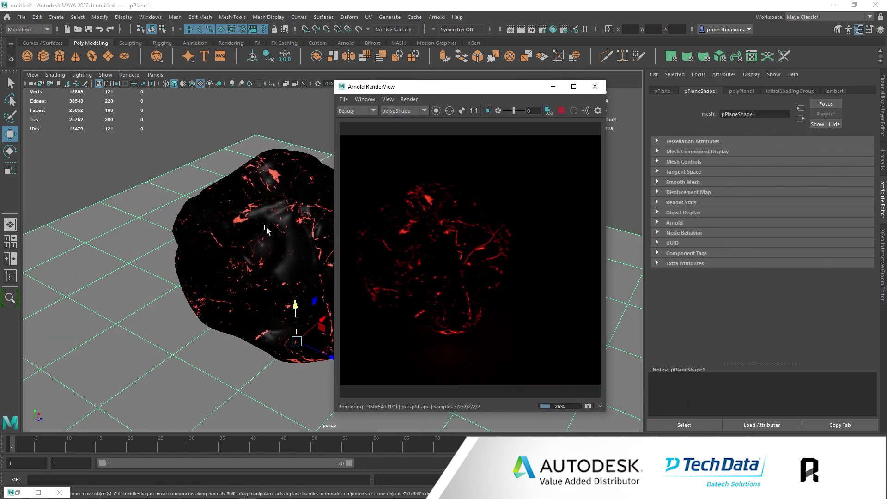
{"action": "mouse_move", "coordinate": [254, 224]}
{"action": "left_mouse_down", "text": "alt"}
{"action": "mouse_move", "coordinate": [314, 210]}
{"action": "mouse_move", "coordinate": [251, 194]}
{"action": "left_mouse_up", "text": "alt"}
{"action": "left_click", "coordinate": [423, 249]}
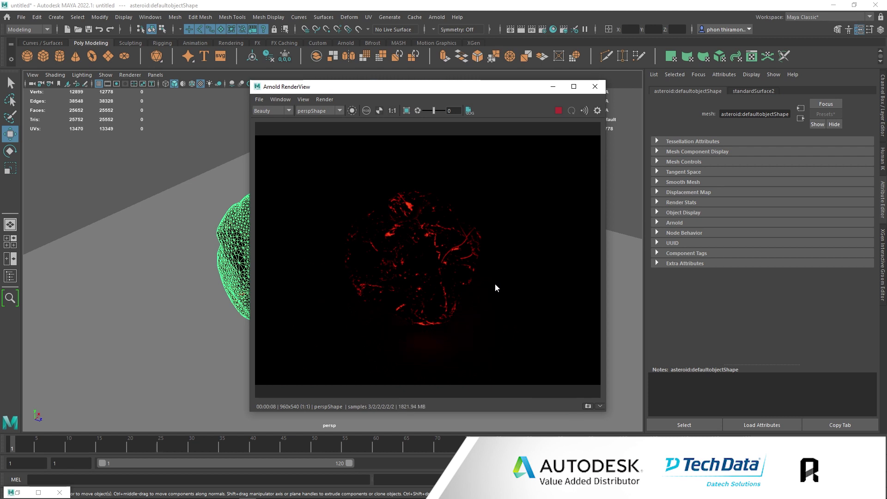
Raise standardSurface2's Emission Weight from 10 to 15, then deselect the asteroid to see brighter cracks.
{"action": "left_click", "coordinate": [751, 91]}
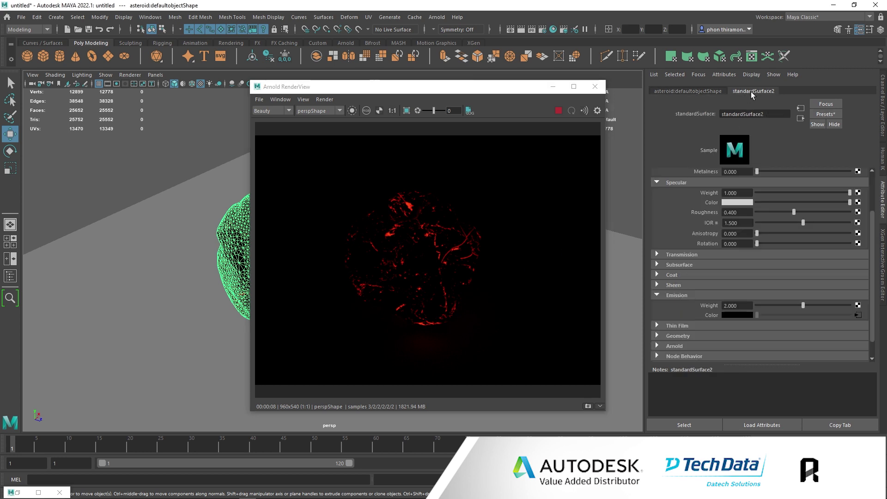
{"action": "left_click", "coordinate": [738, 305]}
{"action": "type", "text": "10"}
{"action": "key", "text": "Return"}
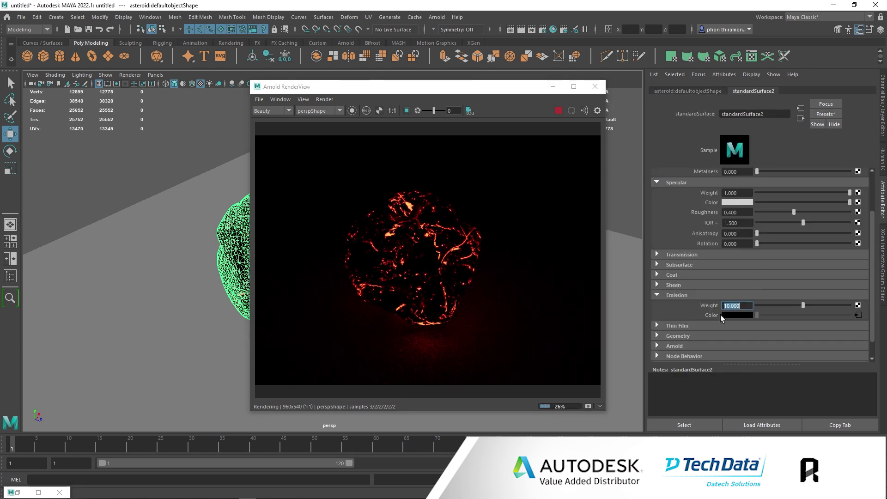
{"action": "type", "text": "15"}
{"action": "key", "text": "Return"}
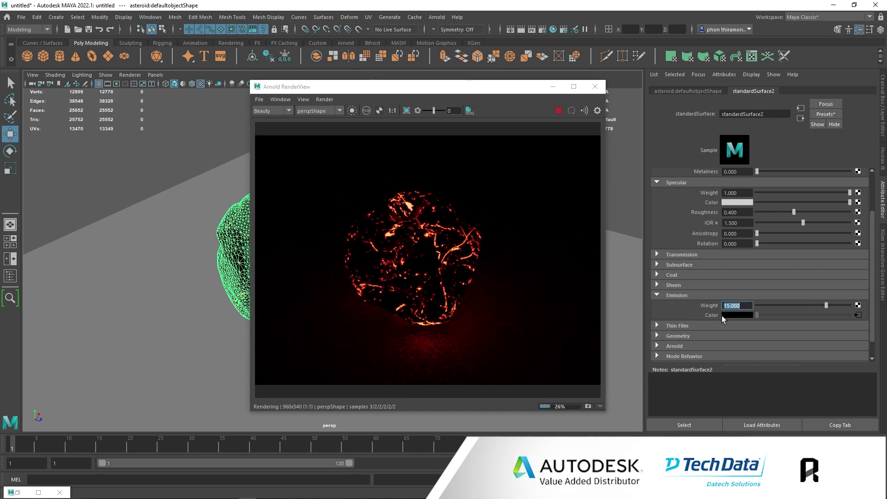
{"action": "left_click_drag", "start_coordinate": [503, 86], "coordinate": [620, 73]}
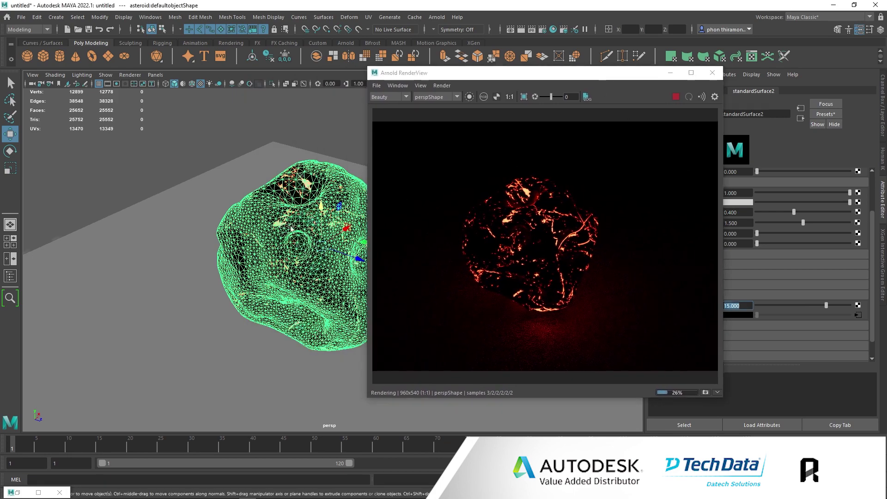
{"action": "mouse_move", "coordinate": [286, 231]}
{"action": "left_mouse_down", "text": "alt"}
{"action": "mouse_move", "coordinate": [262, 234]}
{"action": "mouse_move", "coordinate": [278, 236]}
{"action": "left_mouse_up", "text": "alt"}
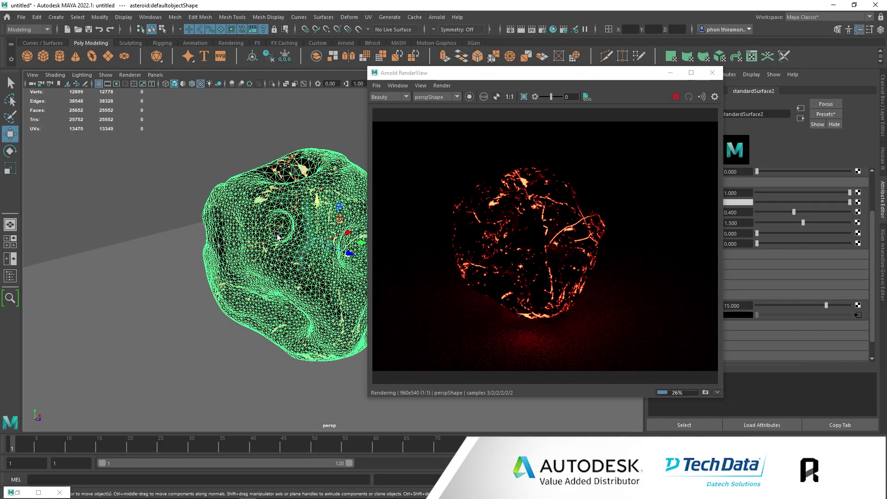
{"action": "left_click", "coordinate": [299, 240], "text": "ctrl"}
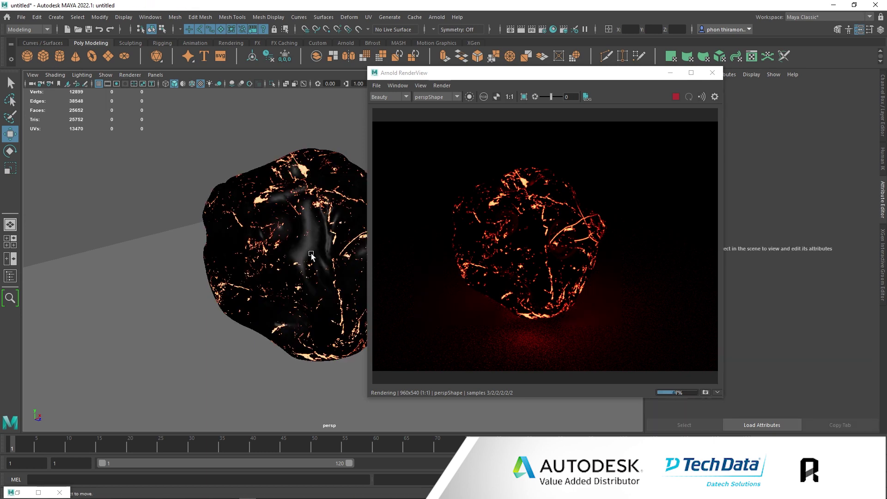
Close the render view and create an Arnold area light (aiAreaLight1) from the Arnold shelf.
{"action": "left_click", "coordinate": [713, 73]}
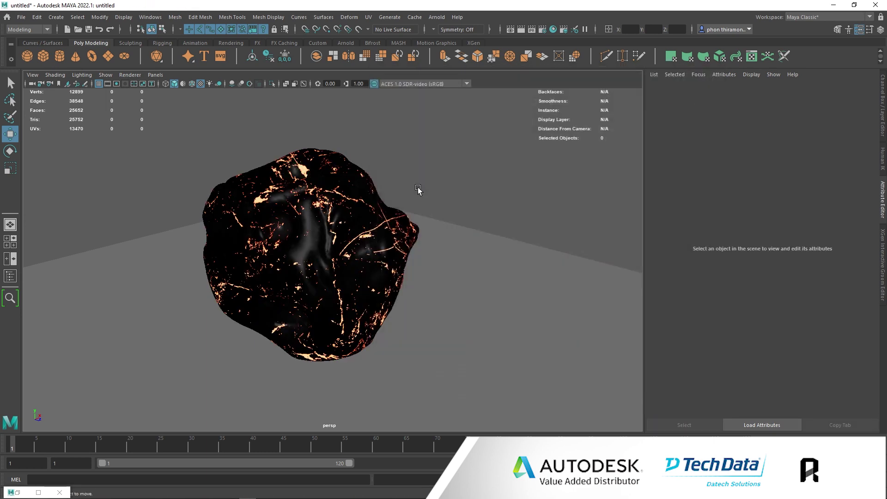
{"action": "right_click_drag", "start_coordinate": [417, 187], "coordinate": [360, 196], "text": "alt"}
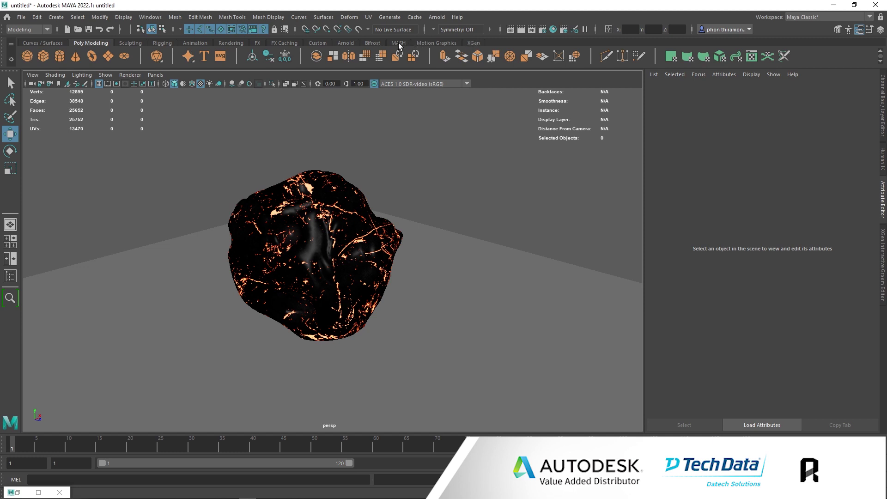
{"action": "left_click", "coordinate": [399, 44]}
{"action": "left_click", "coordinate": [193, 43]}
{"action": "left_click", "coordinate": [157, 42]}
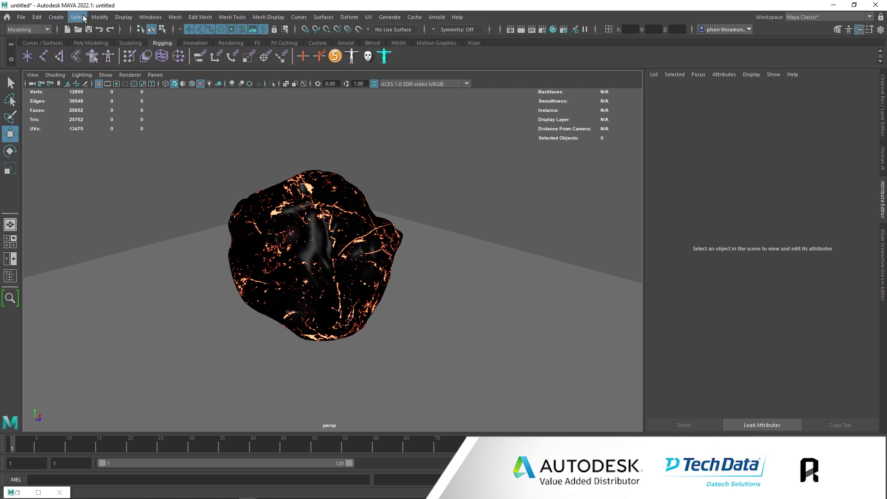
{"action": "left_click", "coordinate": [345, 43]}
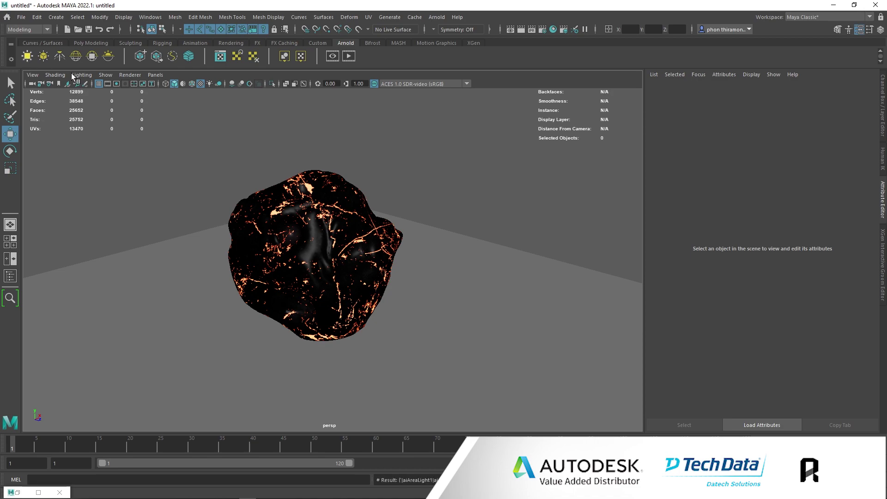
{"action": "left_click", "coordinate": [28, 55]}
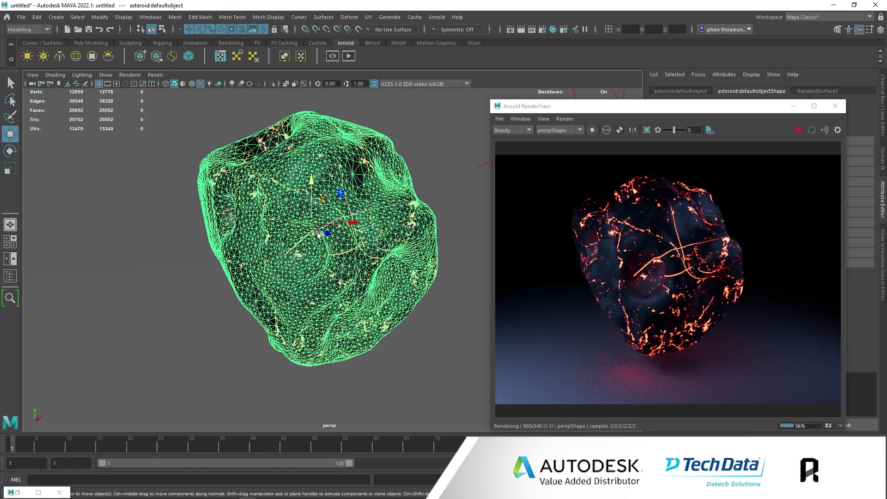
Add an aiImagerLensEffects1 Lens Effects imager in RenderView post-processing and enlarge the window.
{"action": "left_click", "coordinate": [838, 130]}
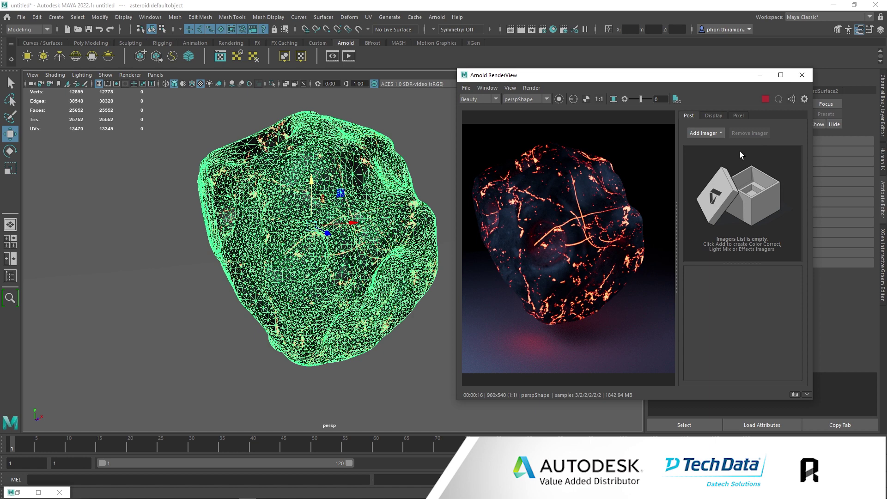
{"action": "left_click", "coordinate": [715, 133]}
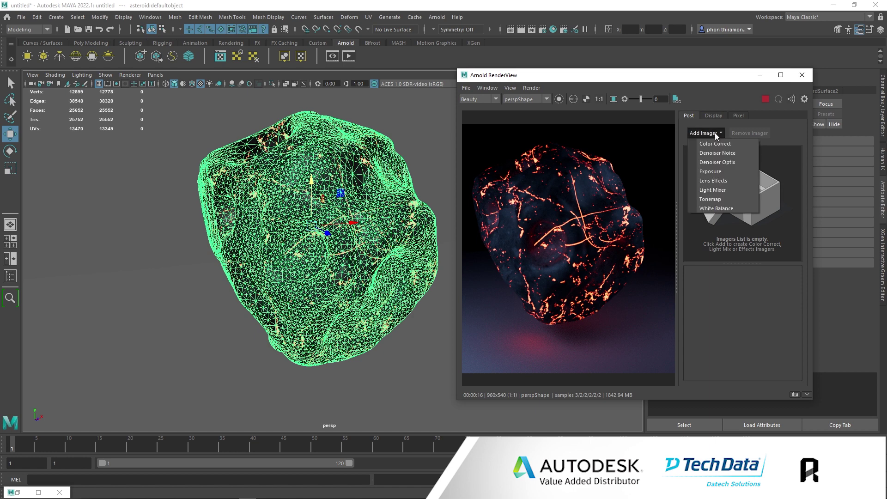
{"action": "left_click", "coordinate": [722, 181]}
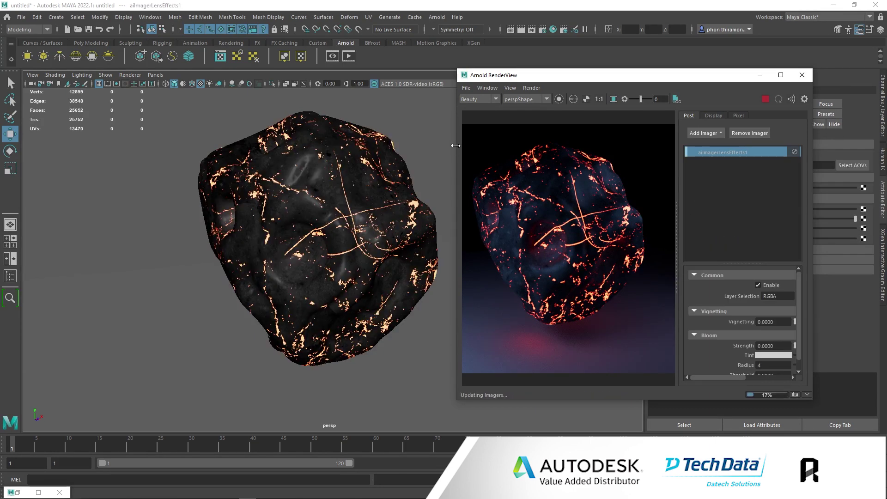
{"action": "left_click_drag", "start_coordinate": [460, 147], "coordinate": [333, 148]}
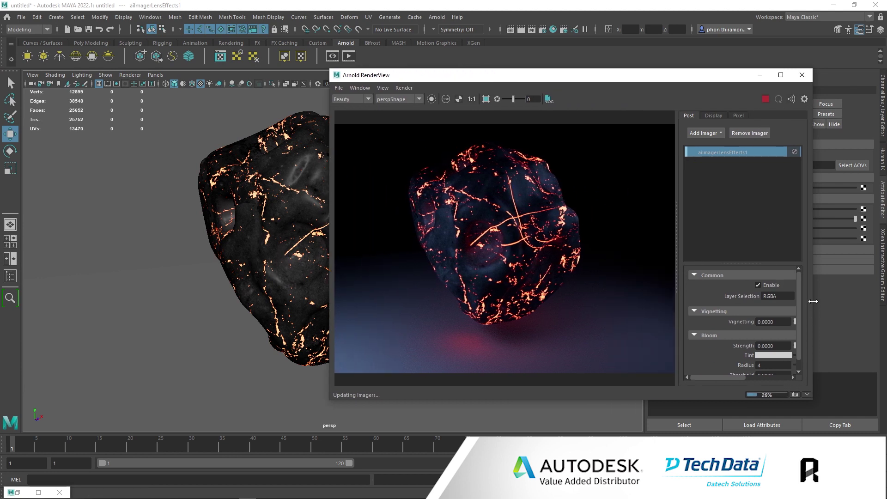
{"action": "left_click_drag", "start_coordinate": [813, 295], "coordinate": [871, 295]}
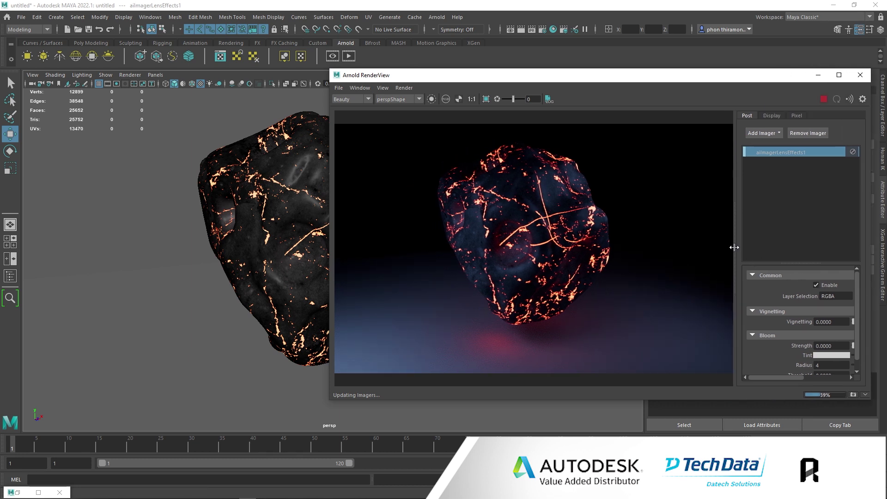
{"action": "left_click_drag", "start_coordinate": [735, 248], "coordinate": [668, 248]}
Set the lens-effects Bloom to Strength 0.5 and Radius 20, then orbit around the asteroid.
{"action": "left_click", "coordinate": [750, 336]}
{"action": "type", "text": "1"}
{"action": "key", "text": "Return"}
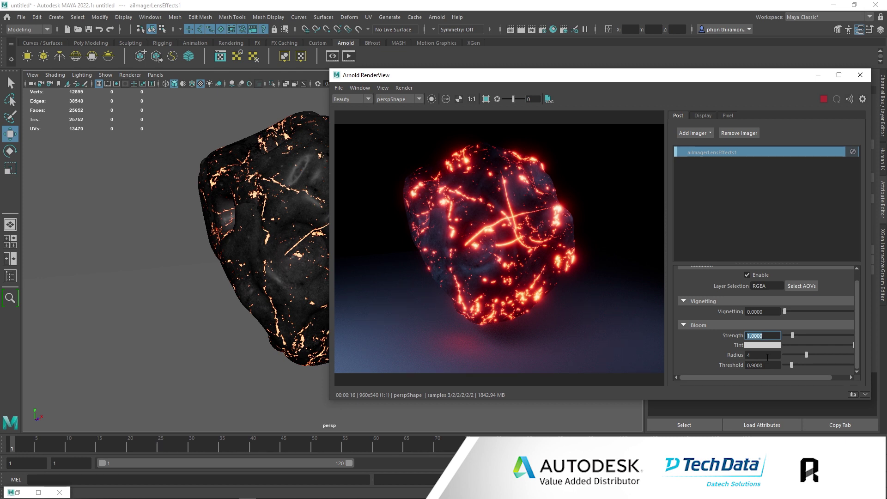
{"action": "type", "text": "0.5"}
{"action": "key", "text": "Return"}
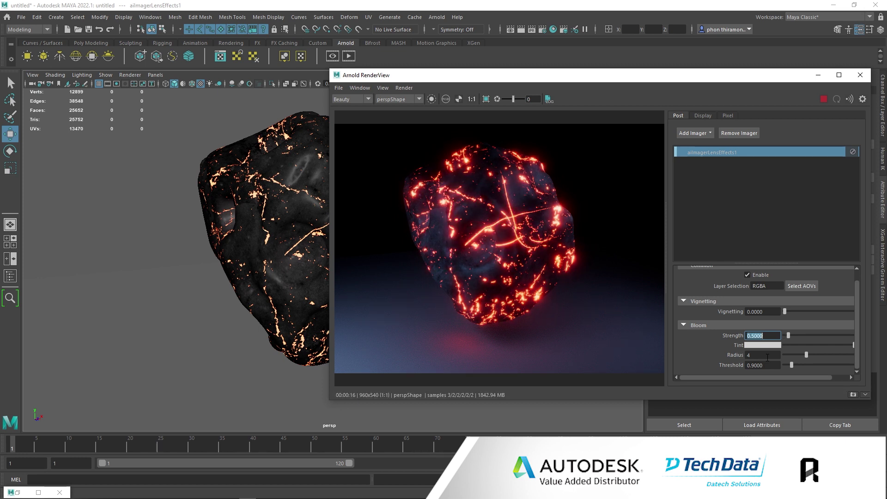
{"action": "key", "text": "Tab"}
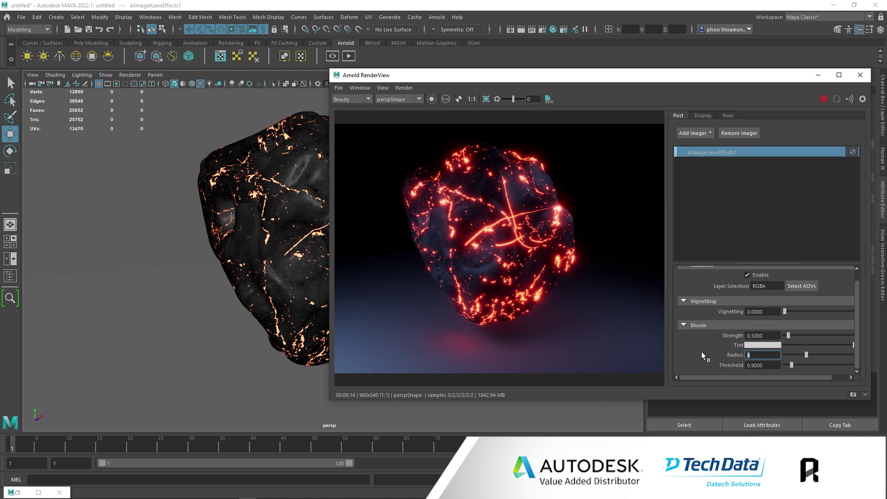
{"action": "type", "text": "20"}
{"action": "key", "text": "Return"}
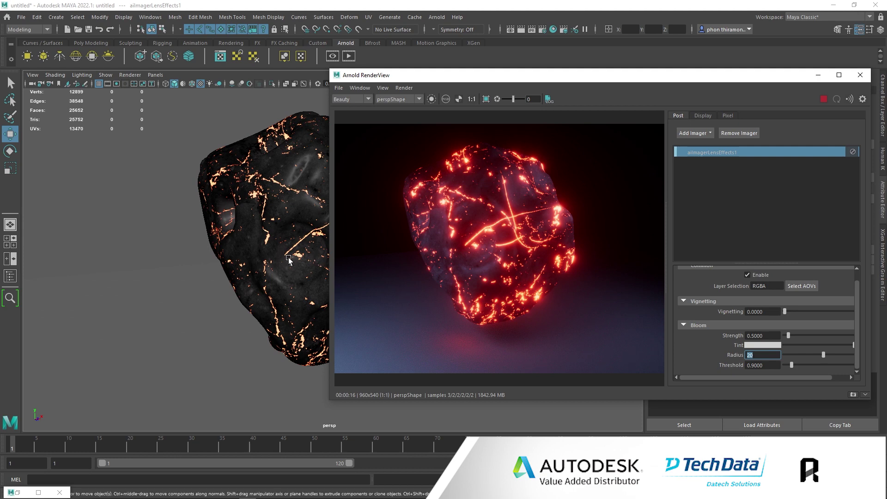
{"action": "left_click_drag", "start_coordinate": [289, 260], "coordinate": [194, 231], "text": "alt"}
{"action": "mouse_move", "coordinate": [180, 262]}
{"action": "left_mouse_down", "text": "alt"}
{"action": "mouse_move", "coordinate": [227, 245]}
{"action": "mouse_move", "coordinate": [139, 251]}
{"action": "mouse_move", "coordinate": [120, 244]}
{"action": "left_mouse_up", "text": "alt"}
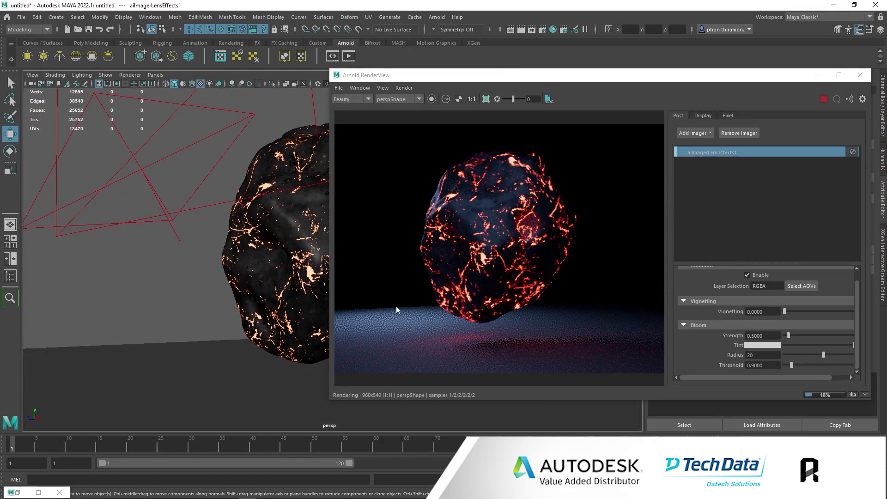